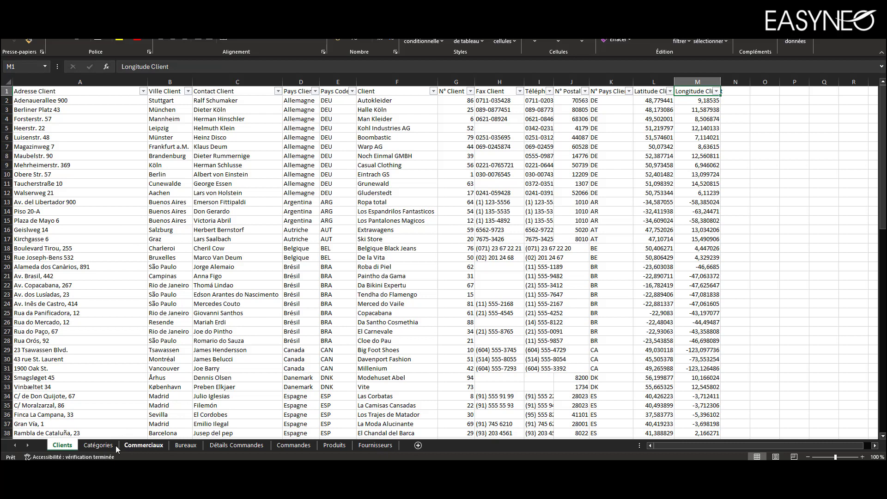
Examine the Commerciaux and Détails Commandes sheets of the sales workbook
click(130, 447)
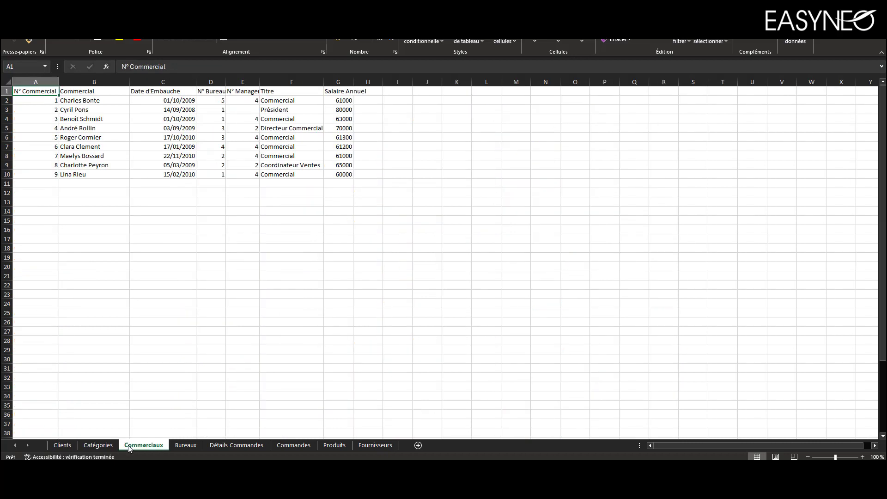
click(235, 446)
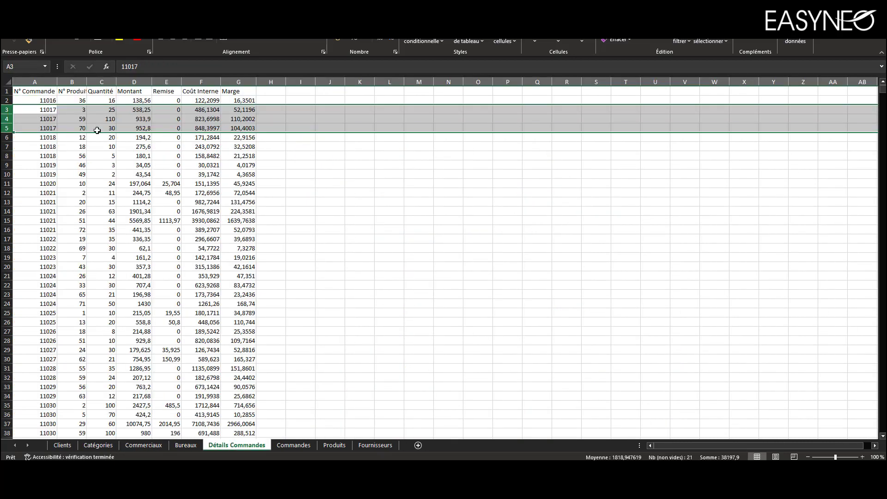
click(36, 93)
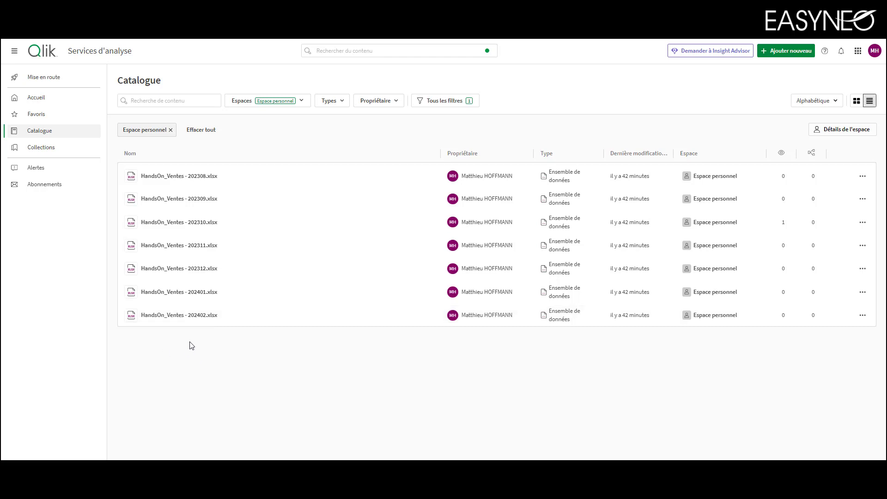
In Qlik, create a new analytics application named "Chargement des données de vente" in the personal space
click(777, 56)
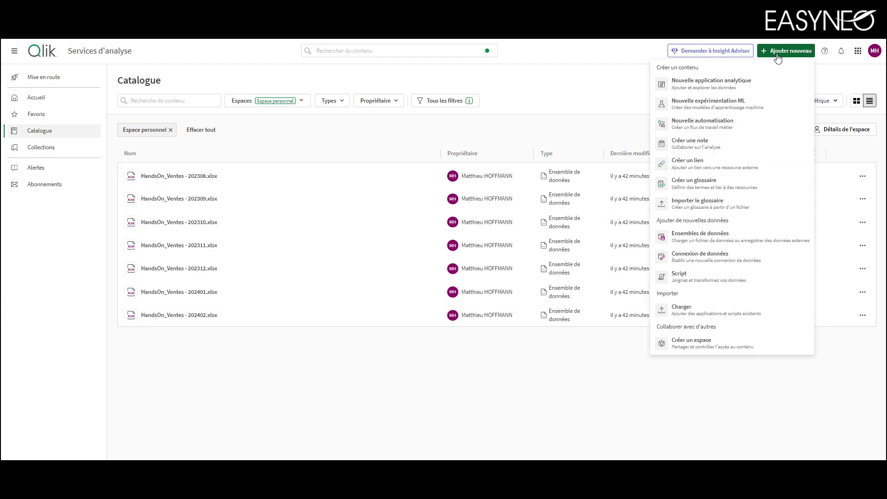
click(756, 89)
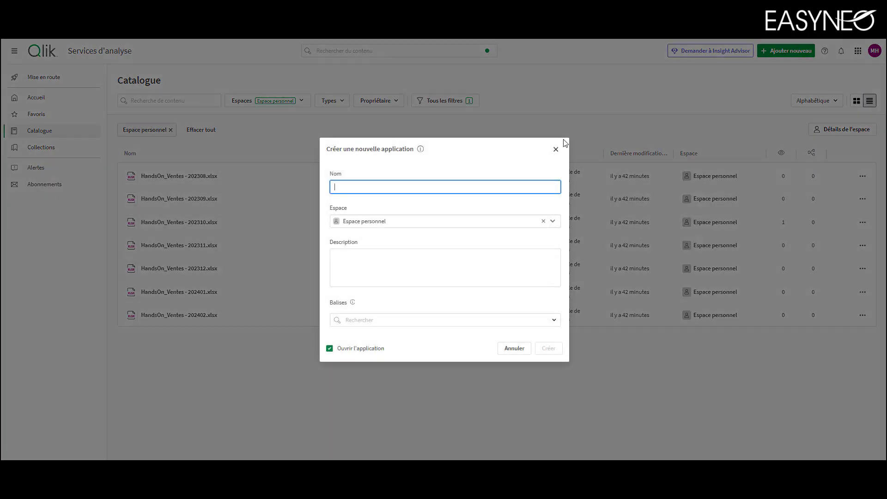
text(Chargement)
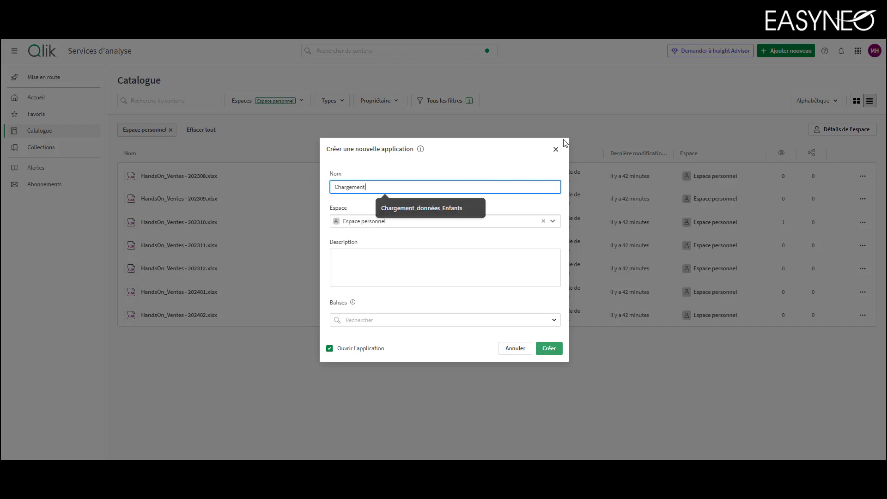
text( des donées de vente)
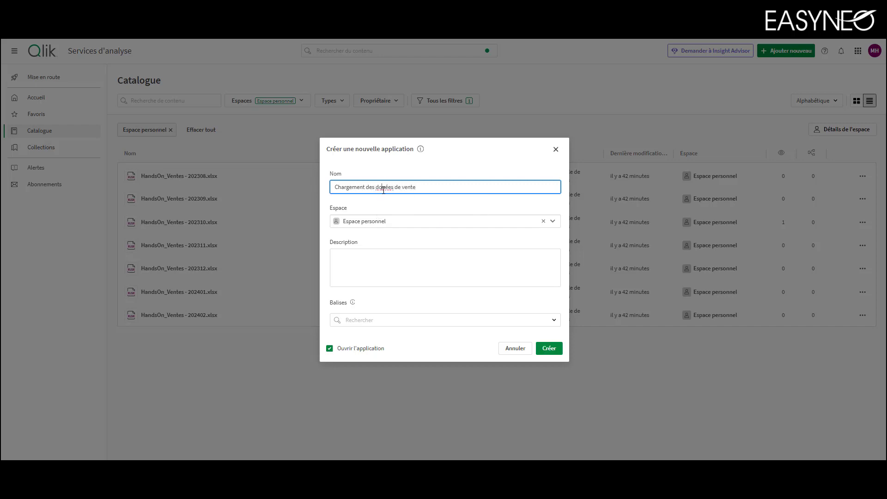
text(n)
click(544, 350)
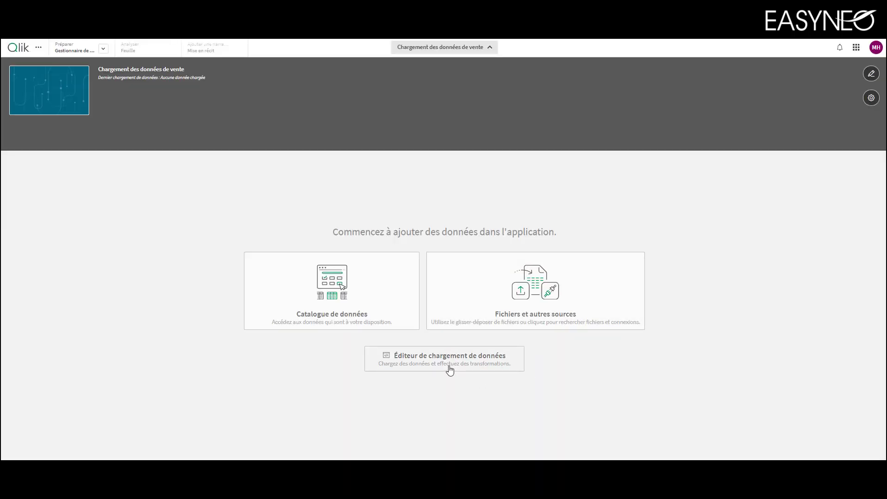
Open the application's data load editor and add a new script section after Main
click(450, 371)
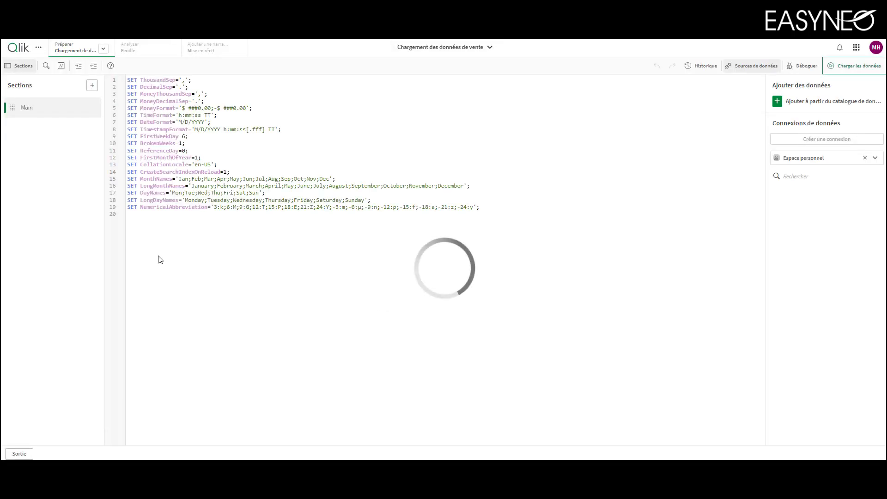
click(92, 86)
click(275, 150)
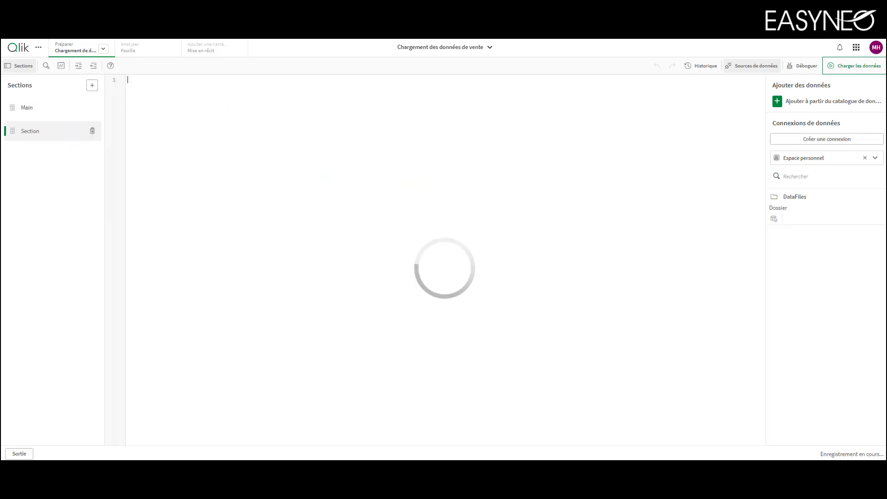
Insert the load script for only the Détails Commandes table of HandsOn_Ventes - 202308.xlsx from DataFiles
click(775, 221)
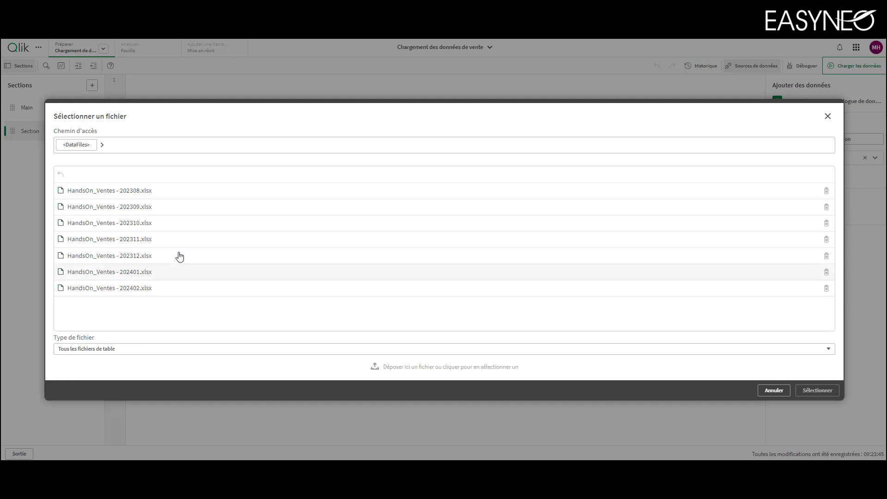
click(165, 197)
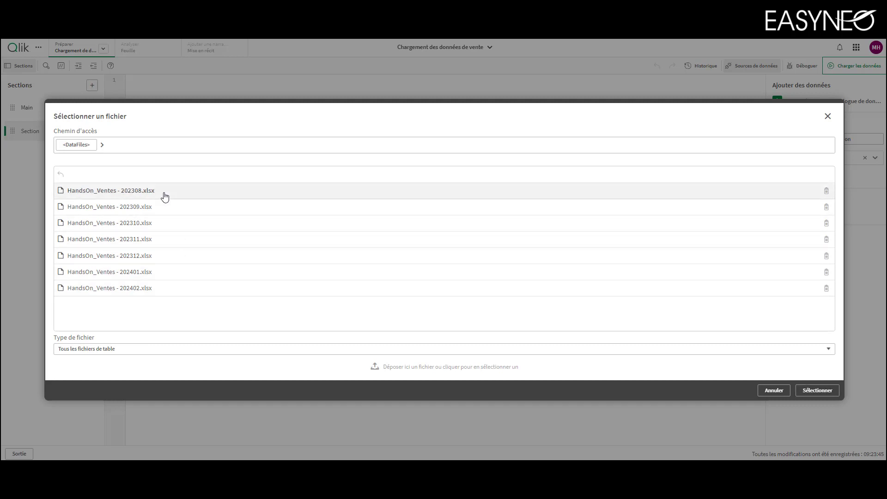
click(831, 391)
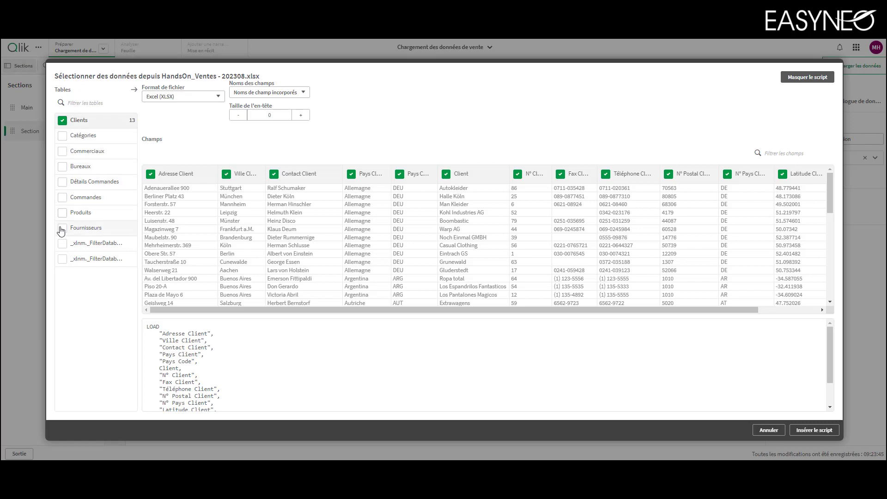
click(62, 121)
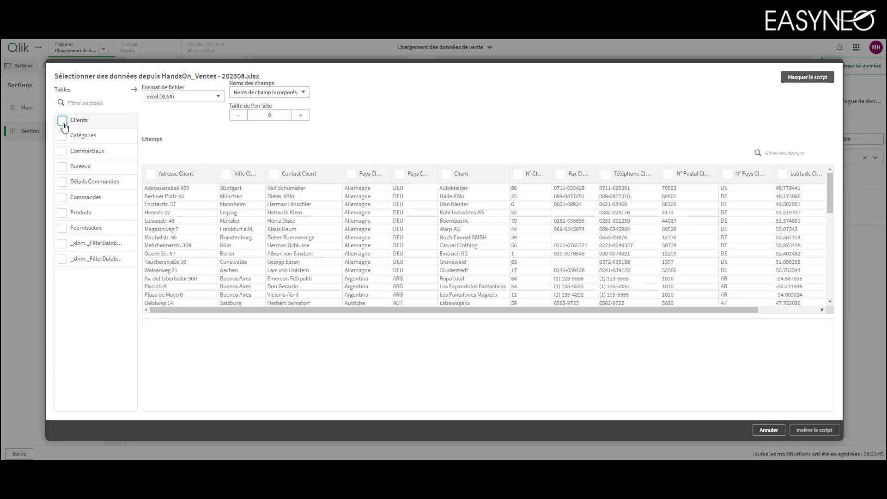
click(62, 182)
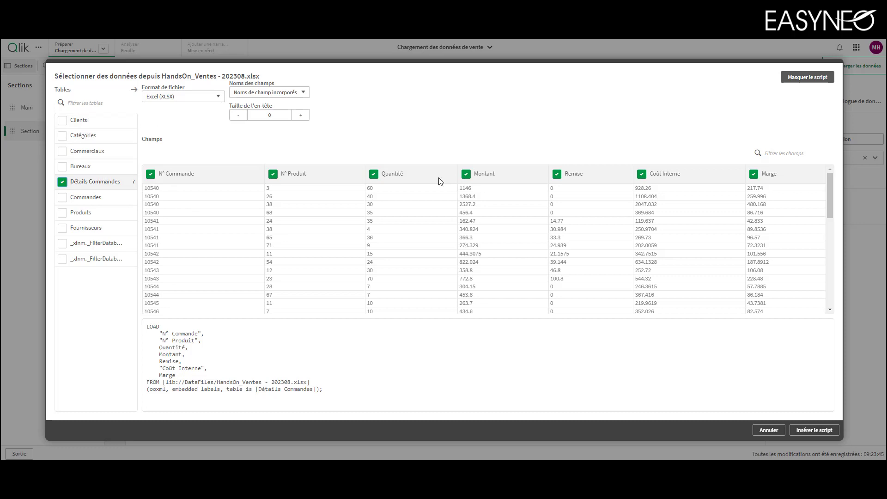
click(814, 431)
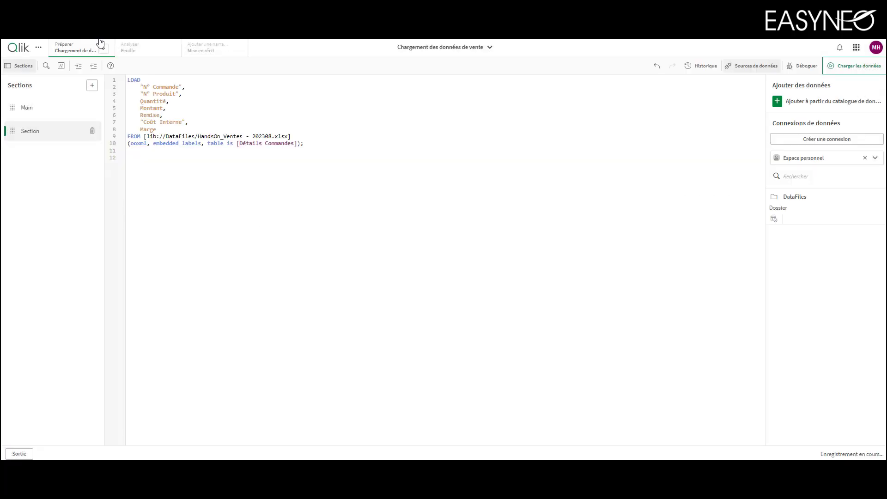
Label the table loaded from the 202308 file as "F_COMMANDES :" on a new line above its LOAD statement
click(129, 80)
key(Return)
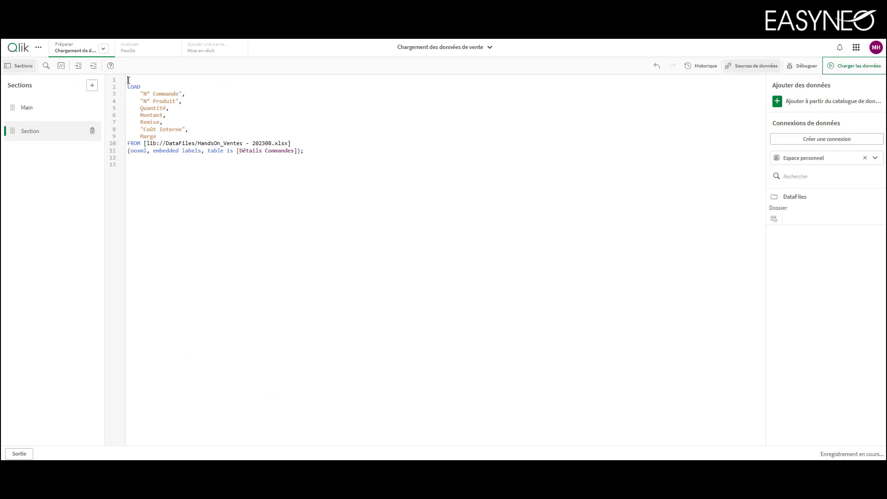
text(T_COMMANDES :)
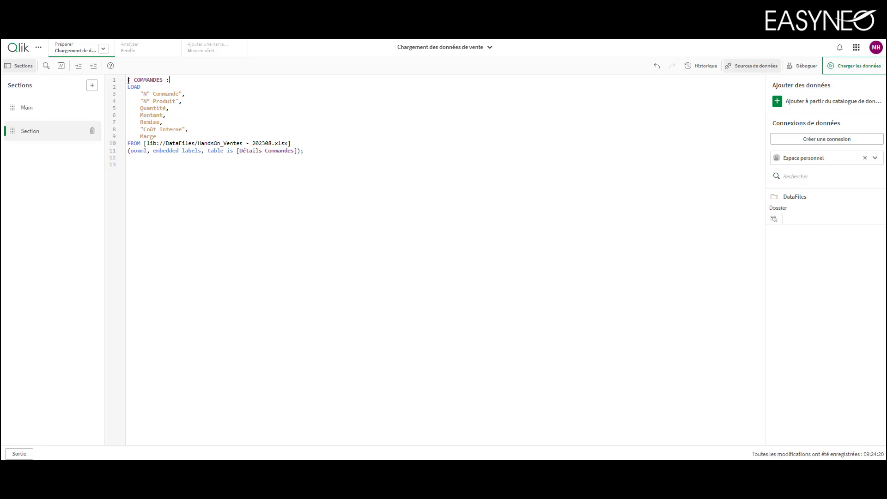
drag(179, 137, 145, 94)
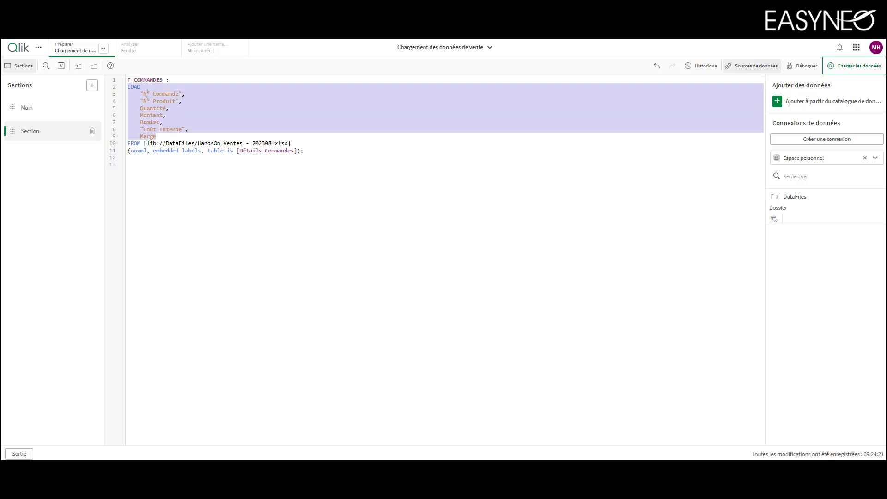
click(272, 144)
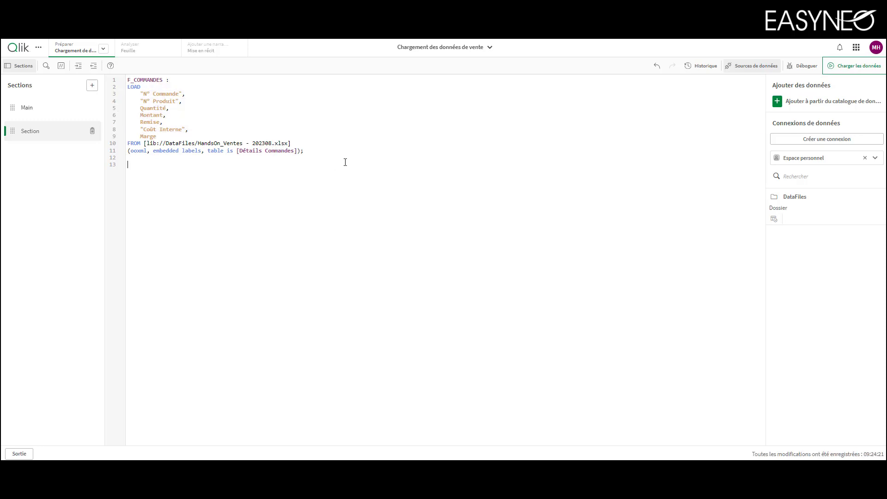
Insert the load script for the Détails Commandes table of HandsOn_Ventes - 202309.xlsx below the first load block
click(774, 220)
click(196, 210)
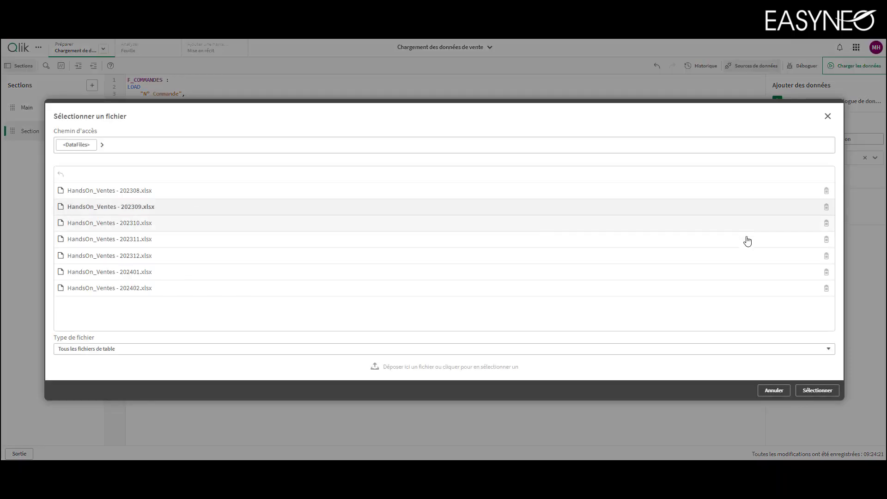
click(817, 390)
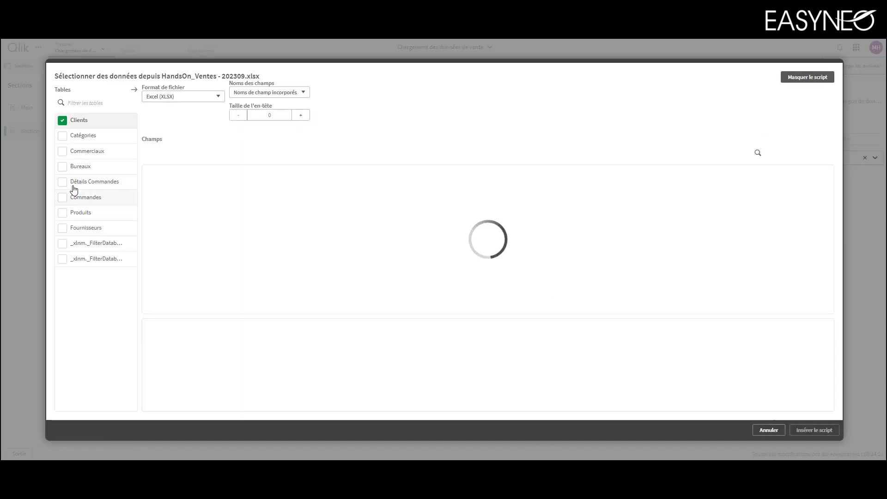
click(65, 181)
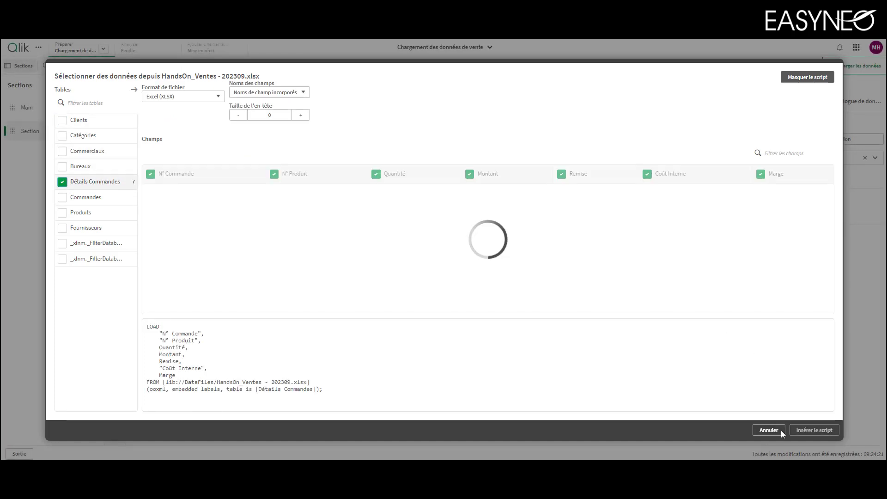
click(814, 430)
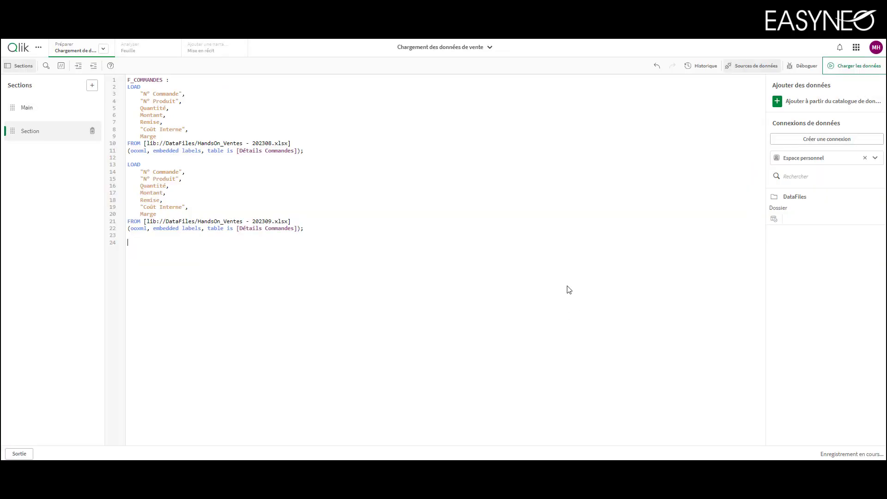
Add the prefix "Concatenate (F_COMMANDES)" on its own line above the LOAD statement for the 202309 file
click(169, 158)
key(Return)
text(conc)
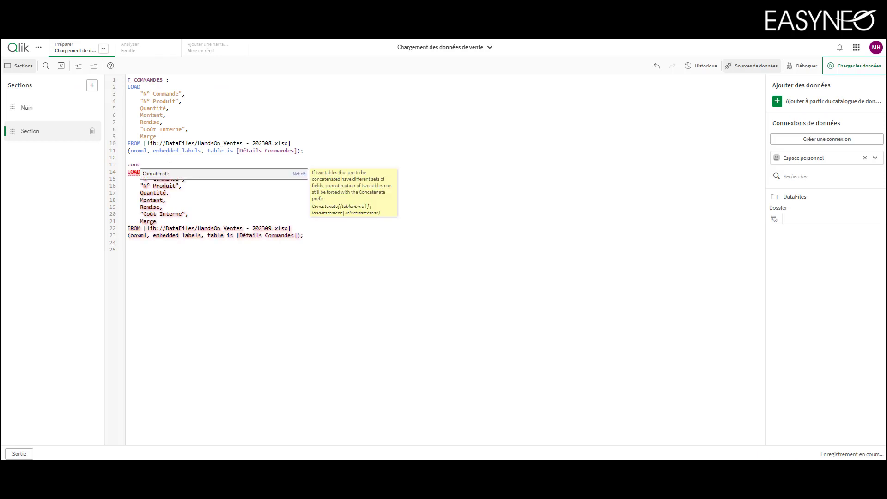
key(Return)
text((F_)
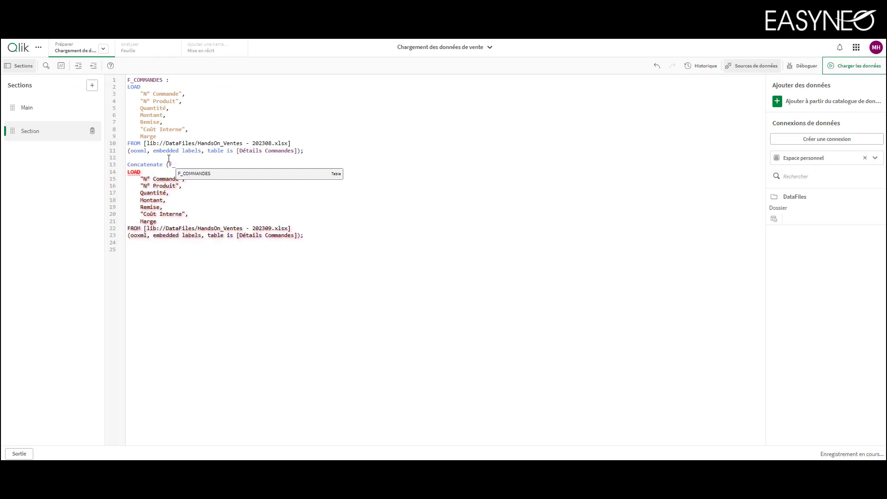
key(Return)
text())
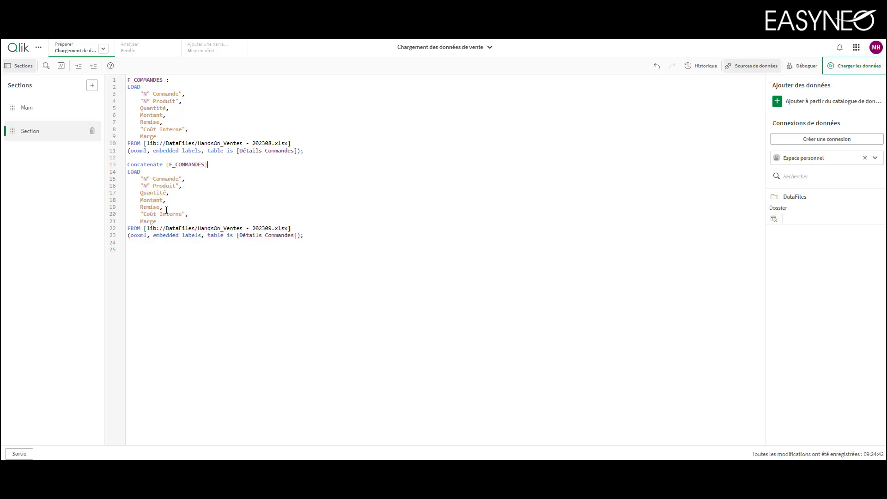
drag(160, 222, 128, 182)
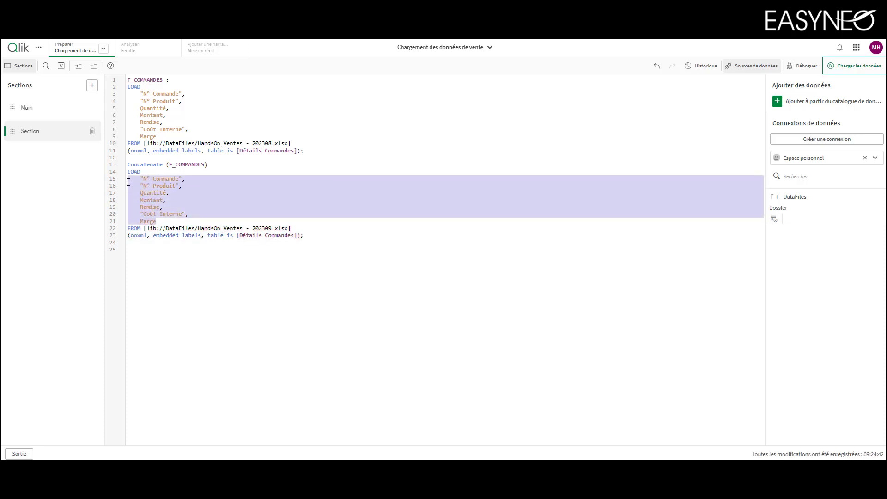
click(287, 221)
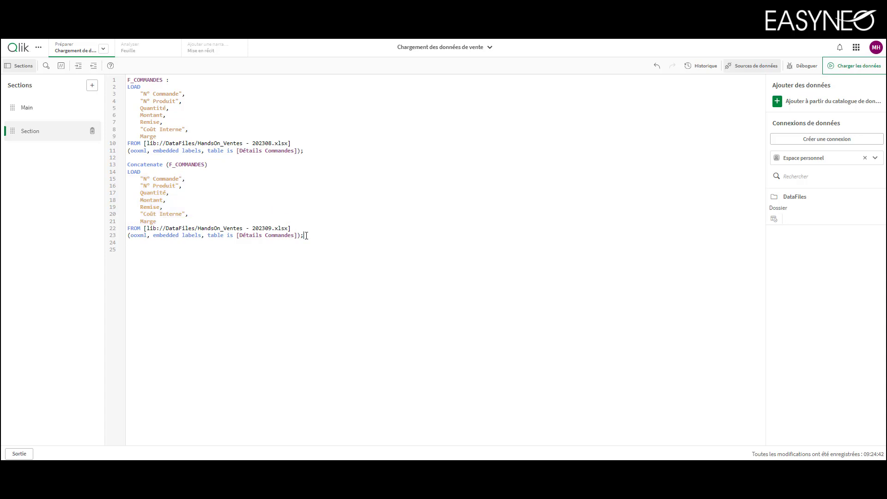
Delete the whole Concatenate load block for the 202309 file from the script
drag(304, 236, 116, 170)
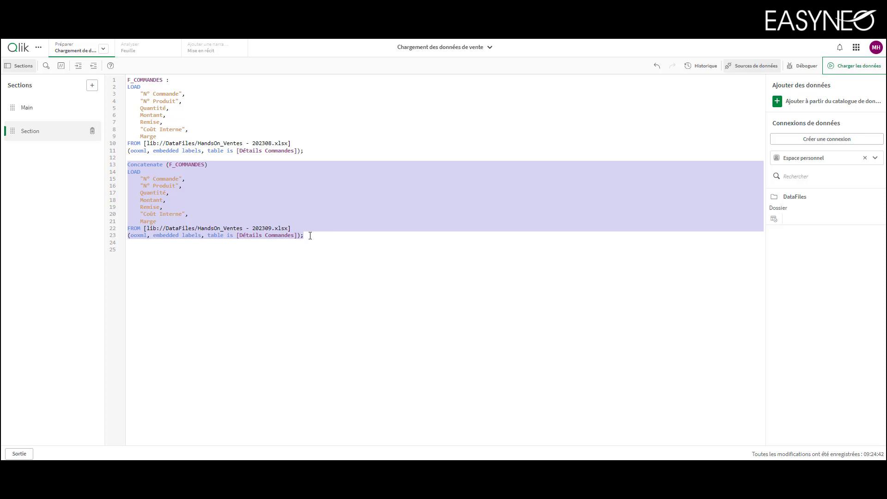
key(Delete)
key(ctrl+a)
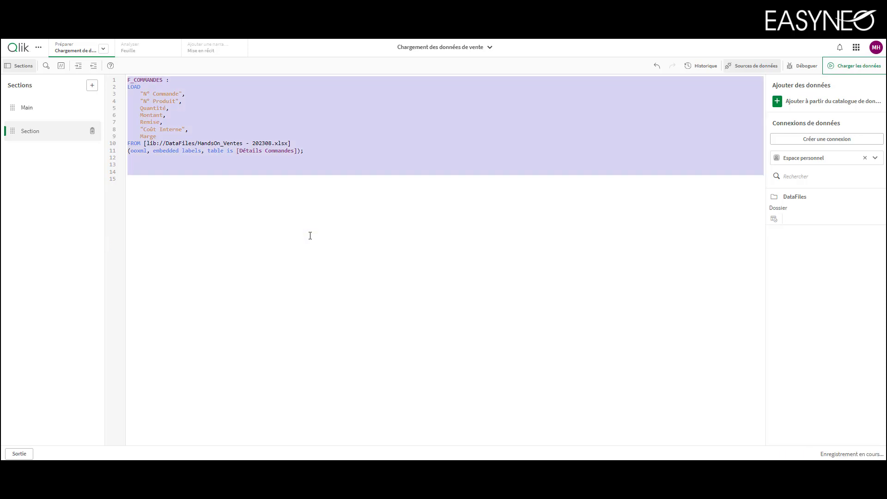
key(Delete)
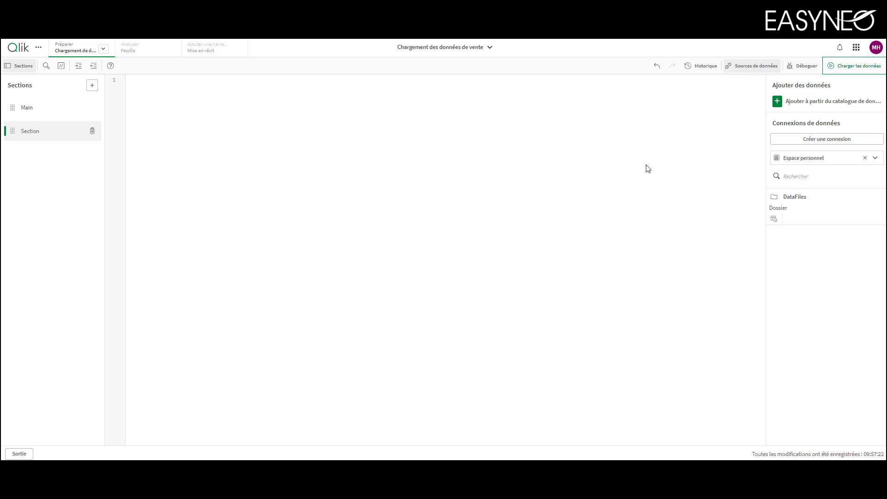
key(ctrl+z)
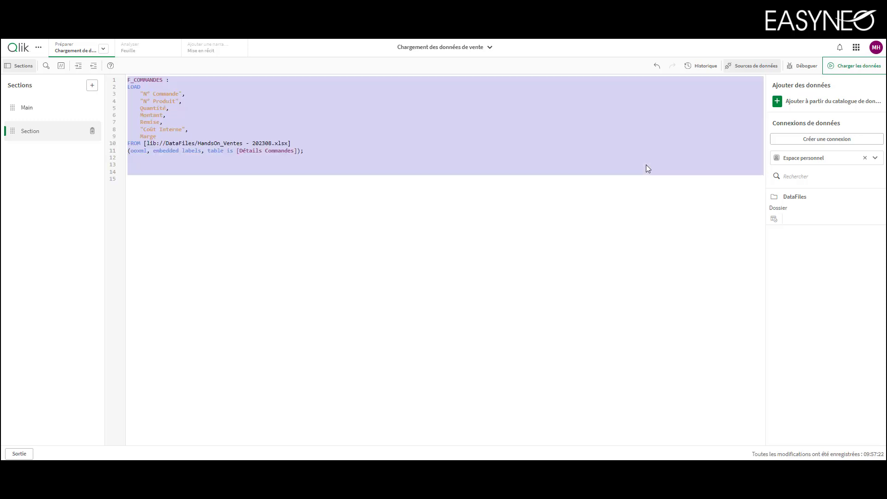
click(646, 165)
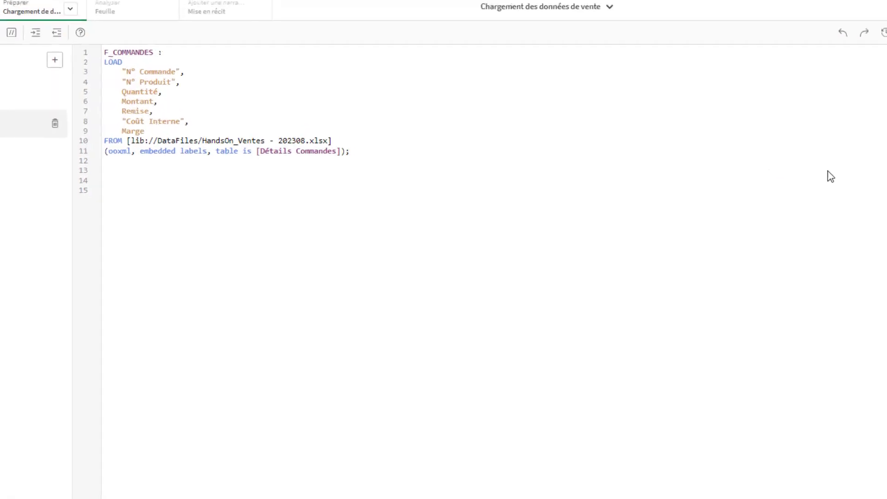
Start a "for each vFichier" loop statement on a new line above the F_COMMANDES label, with a blank line between them
key(Return)
key(Return)
key(Up)
key(Up)
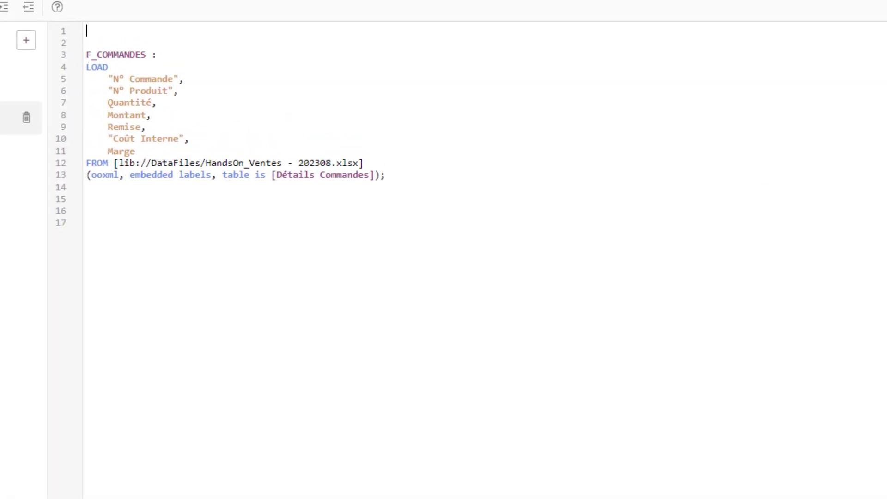
text(for)
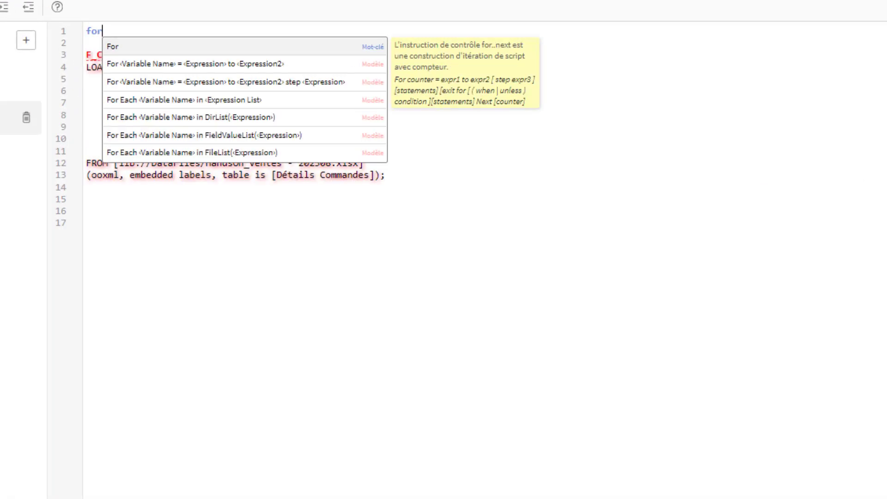
text( each)
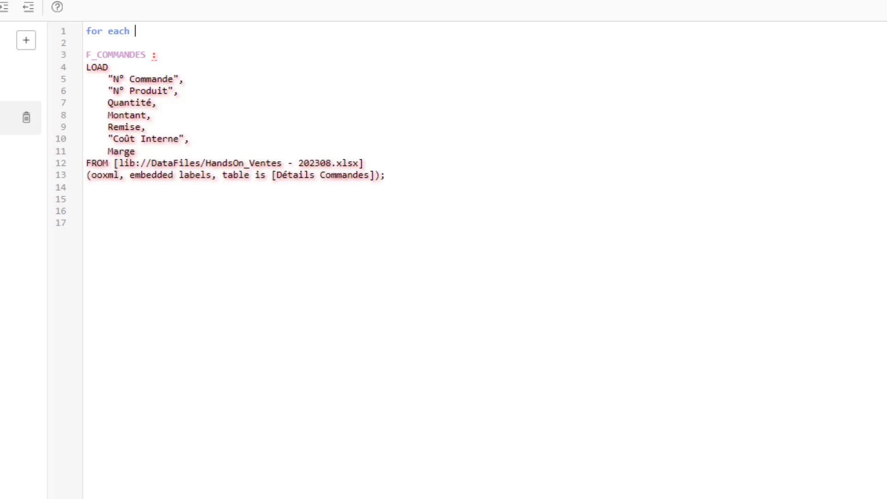
text(vFile)
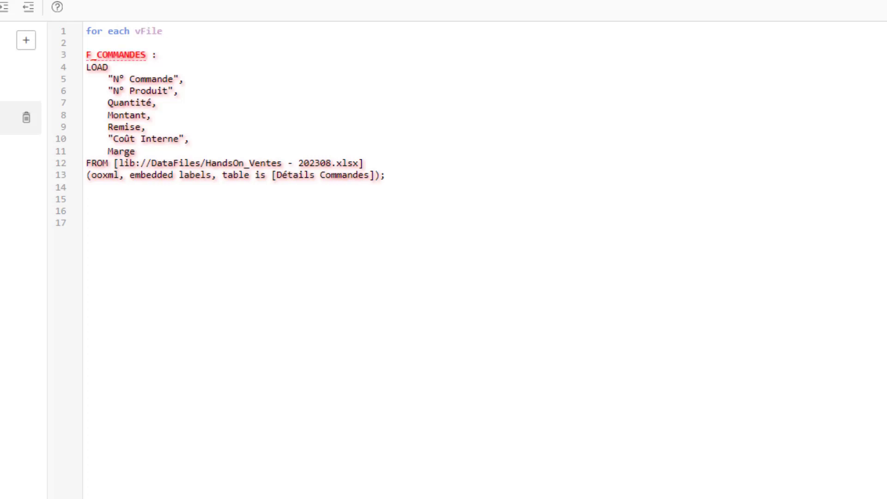
key(BackSpace)
key(BackSpace)
key(BackSpace)
key(BackSpace)
key(BackSpace)
text(File)
key(BackSpace)
key(BackSpace)
key(BackSpace)
key(BackSpace)
text(vFichier in)
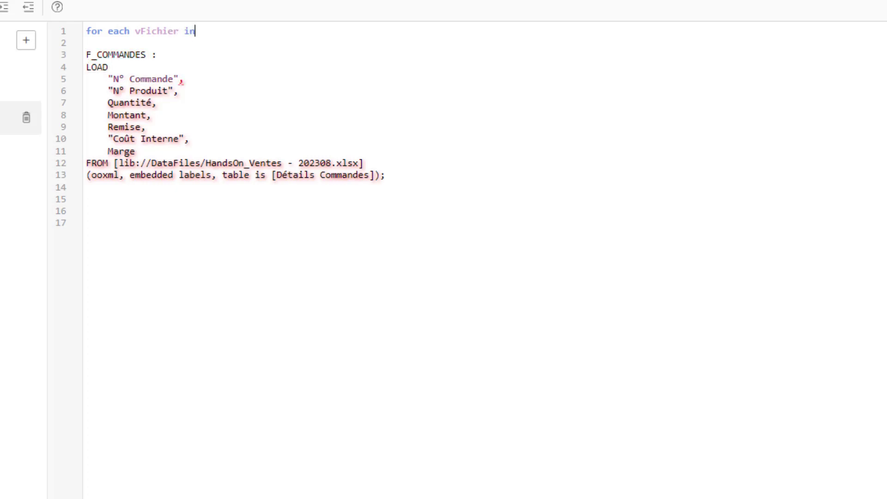
text( filelist)
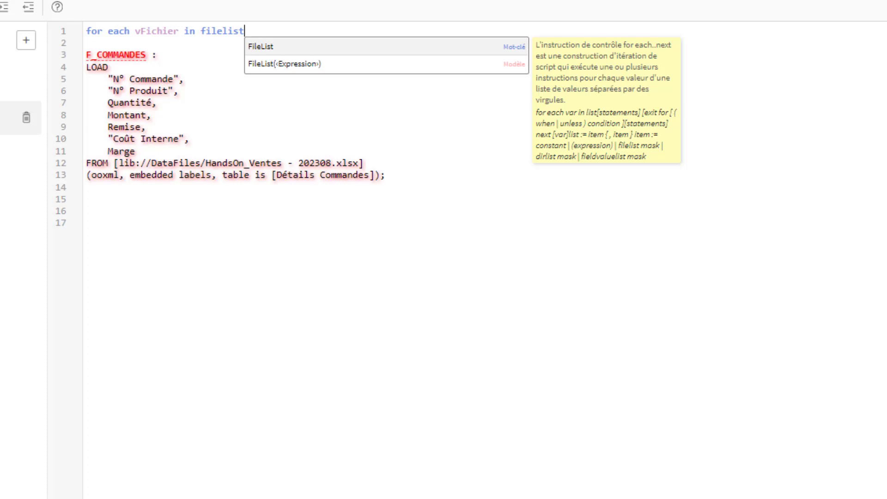
text(())
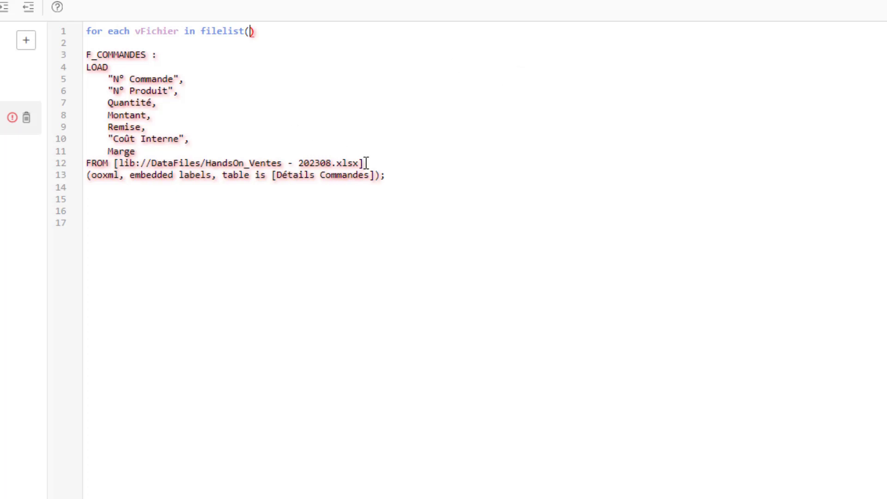
Complete the loop statement with in filelist('[lib://DataFiles/HandsOn_Ventes - 202308.xlsx]'), reusing the path from the FROM clause
drag(366, 163, 249, 30)
click(250, 33)
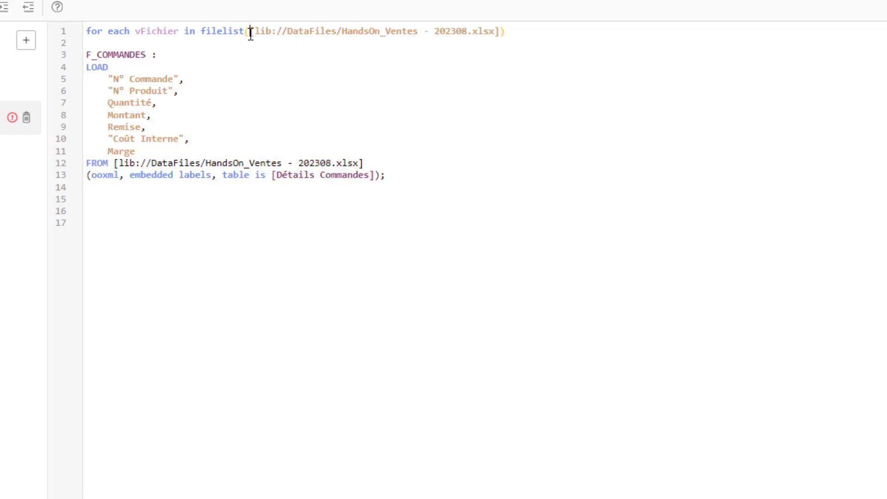
text(')
click(503, 31)
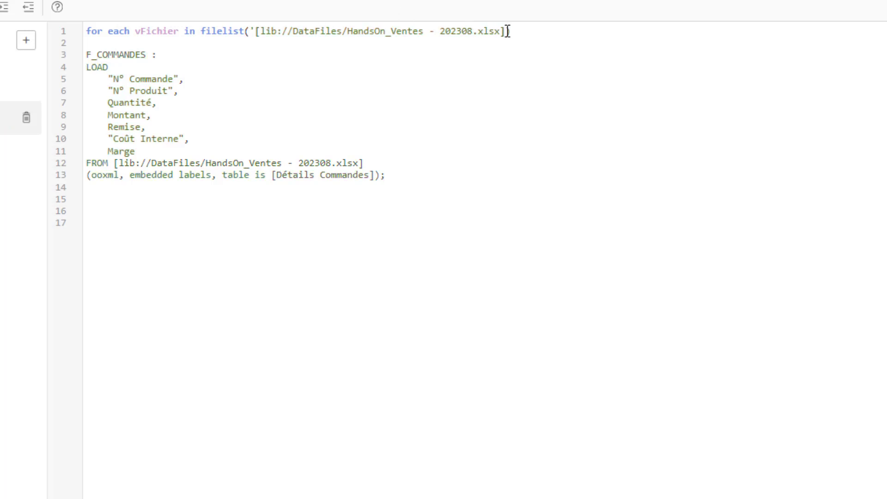
text(')
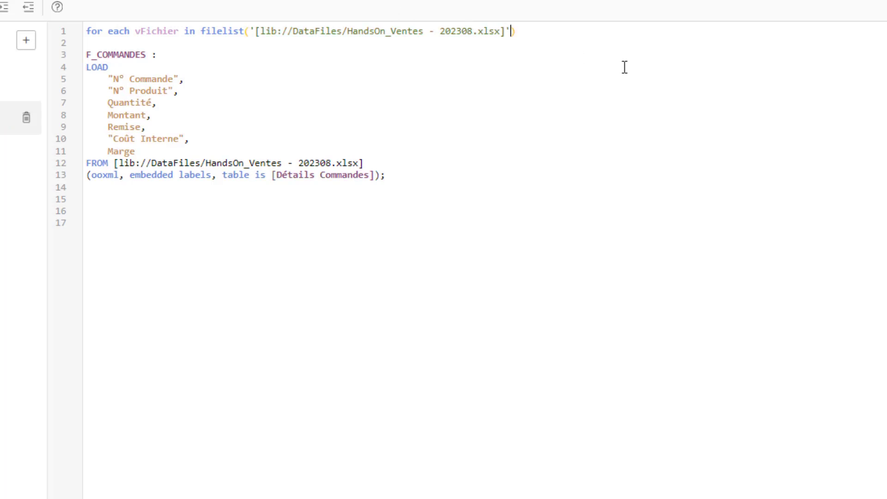
Replace the 202308 part of the filelist path with the wildcard "*"
key(Left)
key(Left)
key(Left)
key(Left)
key(Left)
key(BackSpace)
key(BackSpace)
key(BackSpace)
key(BackSpace)
key(BackSpace)
key(BackSpace)
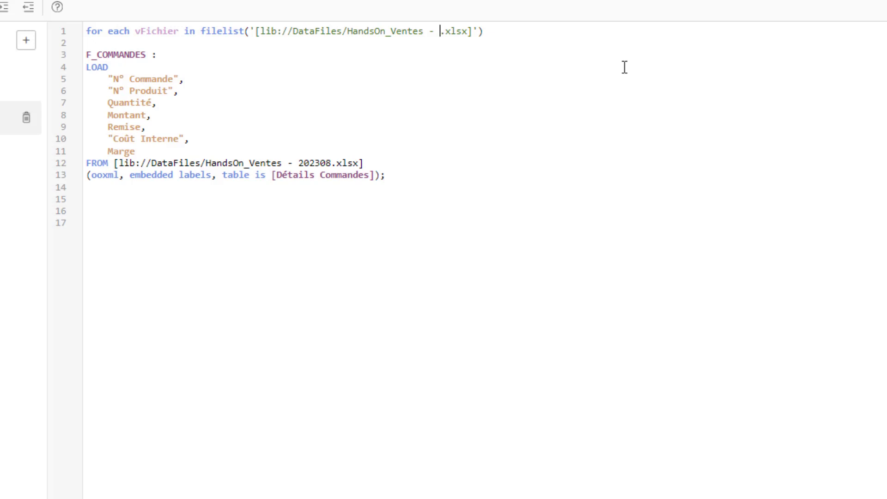
text(*)
Try "2023*" as the wildcard in the filelist path and restore "*"
drag(349, 34, 440, 34)
click(441, 34)
key(BackSpace)
text(2023*)
key(BackSpace)
key(BackSpace)
key(BackSpace)
key(BackSpace)
Close the loop with "next vFichier" below the LOAD block, removing the spare blank lines at the script's end
key(BackSpace)
text(*)
key(BackSpace)
key(BackSpace)
text(next )
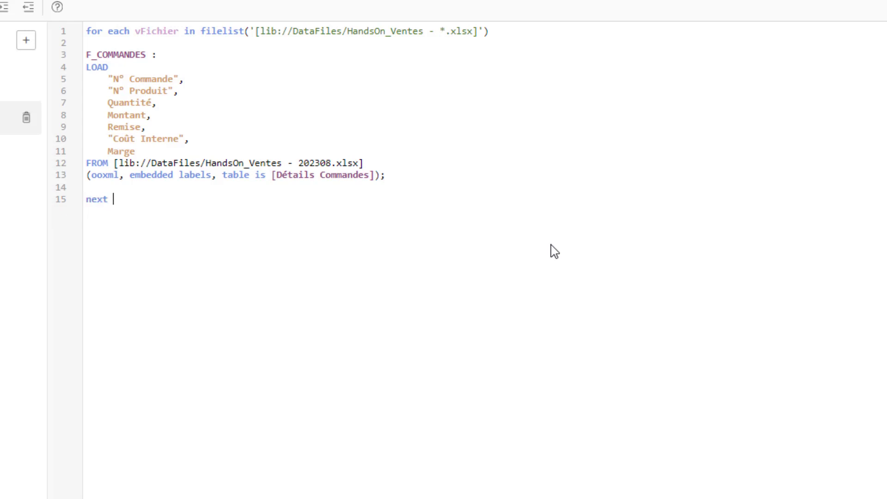
text(vFichier)
drag(501, 31, 87, 31)
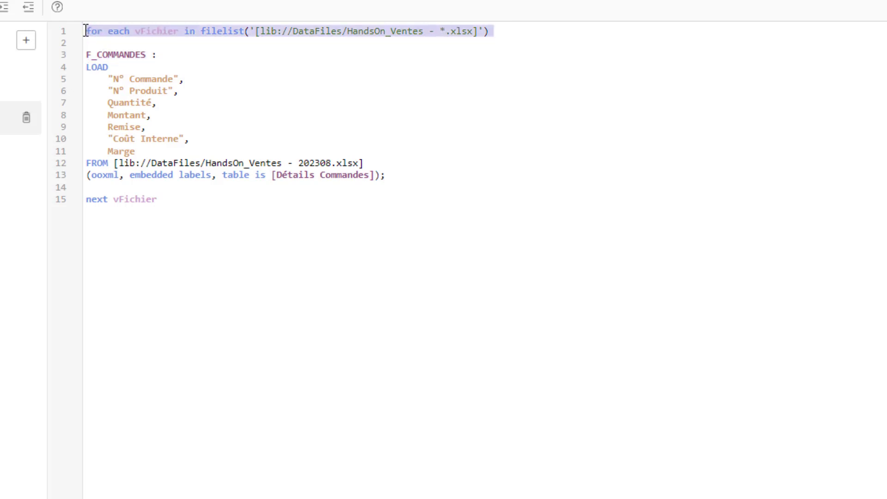
drag(152, 199, 85, 67)
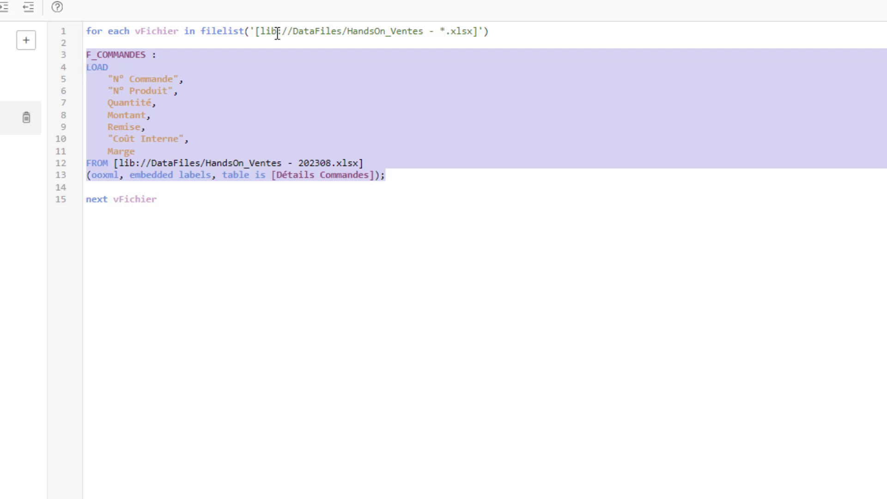
click(398, 140)
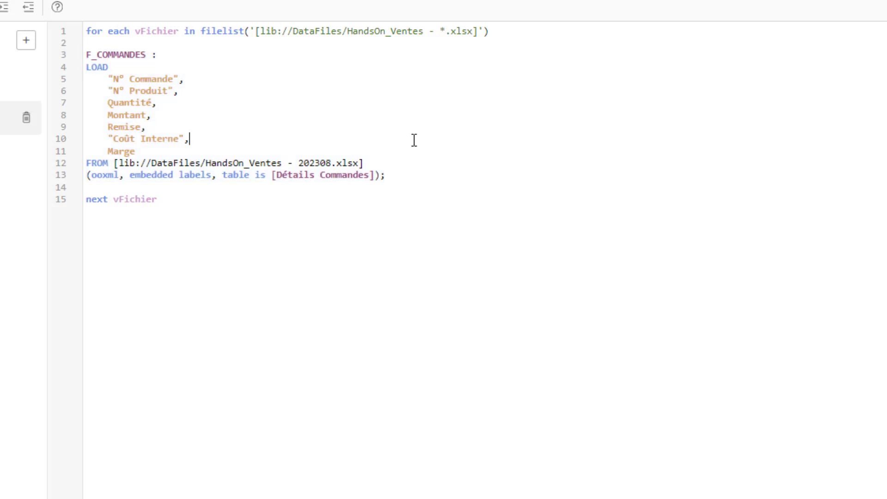
Replace the fixed 202308 file path in the FROM clause with [$(vFichier)]
click(368, 164)
drag(368, 164, 115, 169)
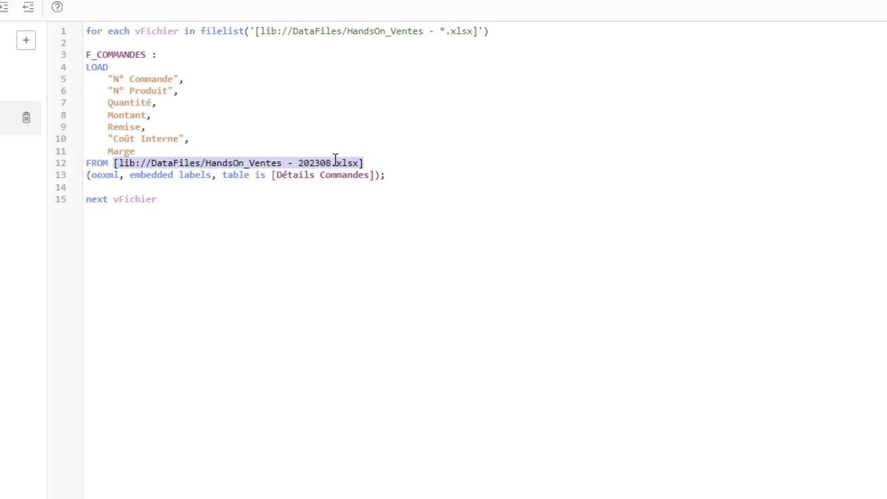
text([)
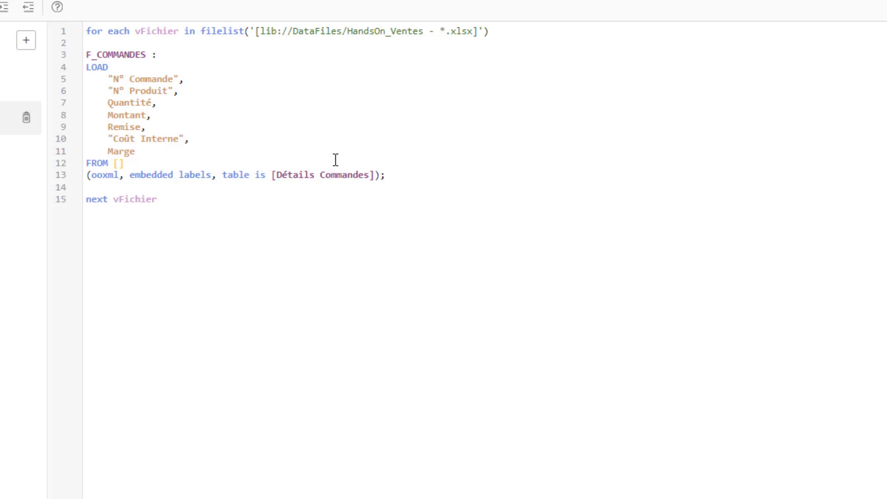
text($()
text(vFcihier)
key(BackSpace)
key(BackSpace)
key(BackSpace)
key(BackSpace)
key(BackSpace)
key(BackSpace)
text(ichier))
click(671, 275)
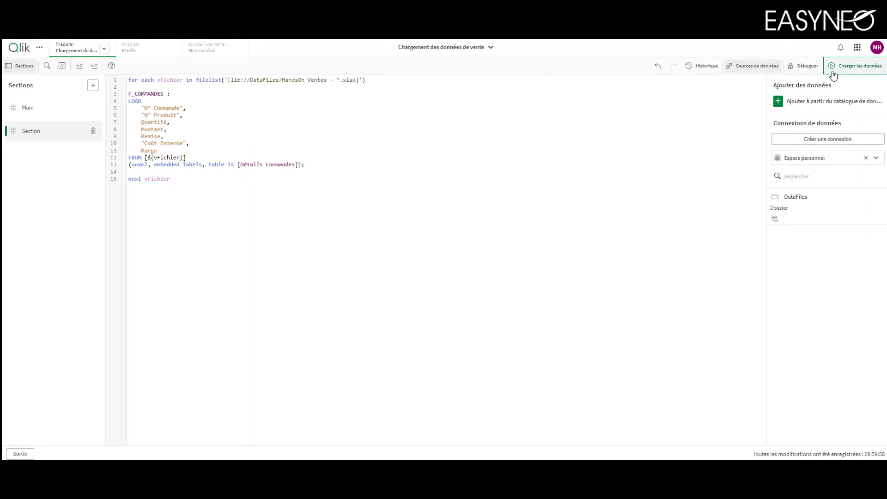
Load the data with the loop script and close the load progress report
click(855, 66)
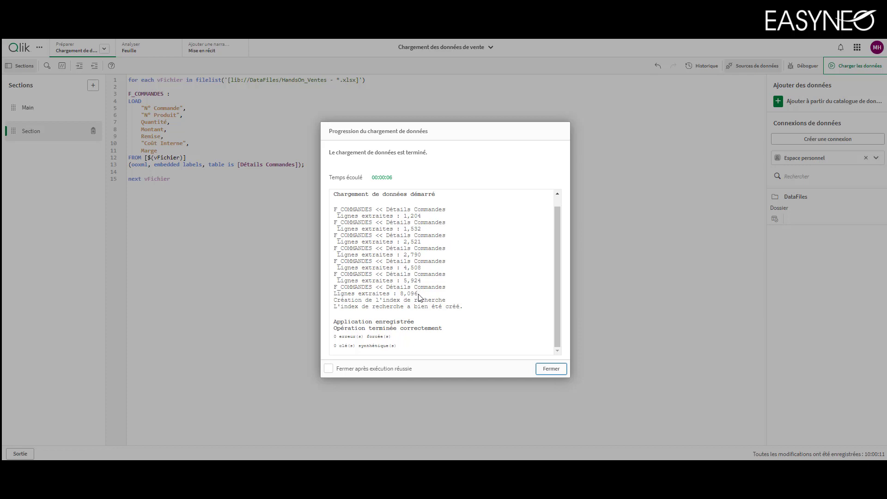
drag(418, 294, 403, 294)
click(538, 372)
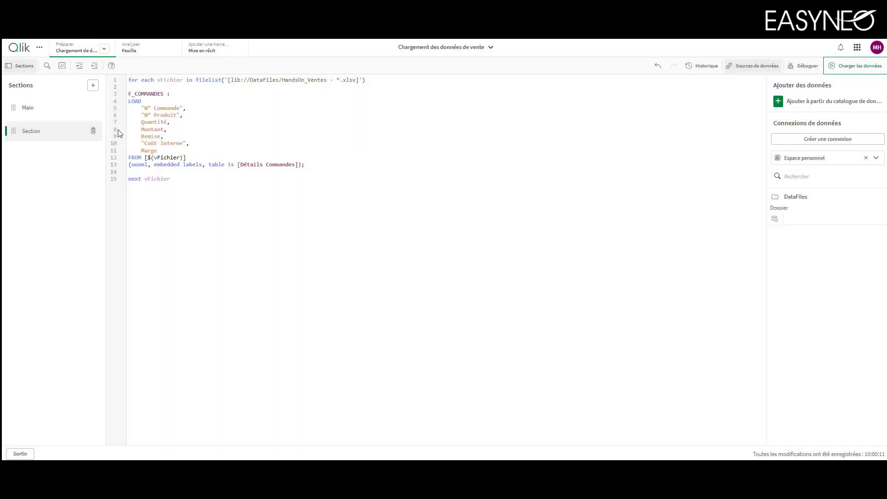
Open the data model and preview the rows of the F_COMMANDES table
click(105, 49)
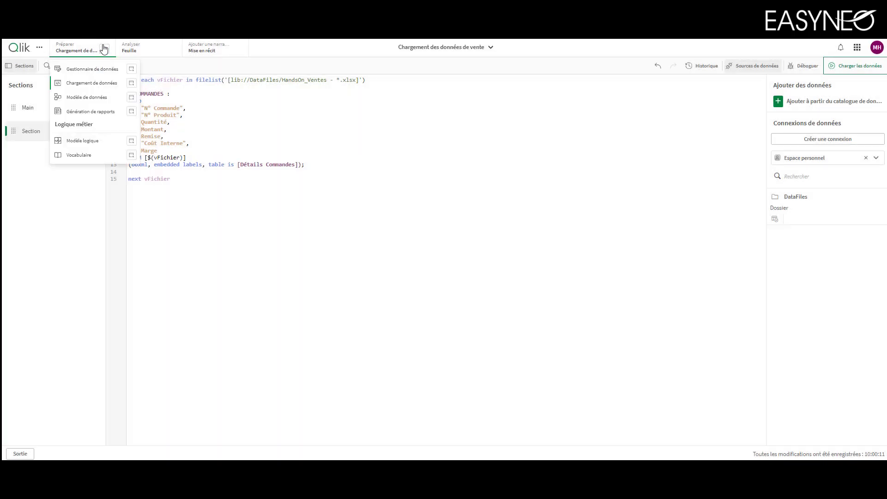
click(103, 97)
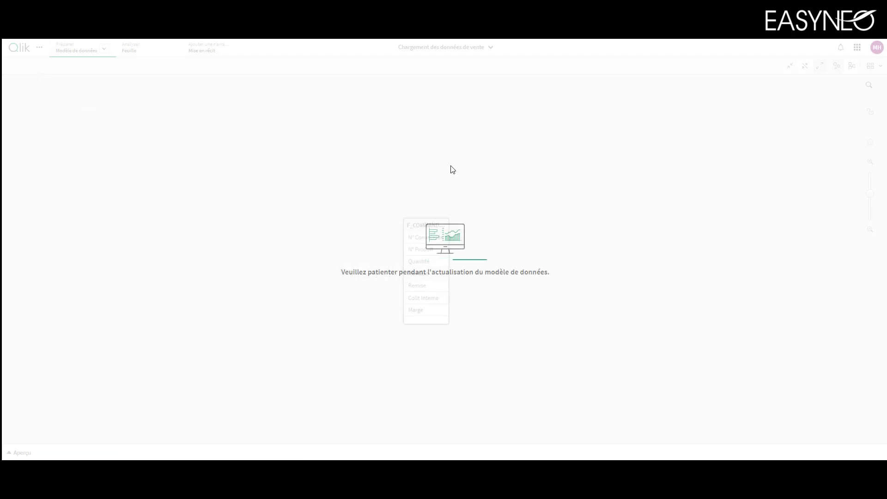
click(411, 217)
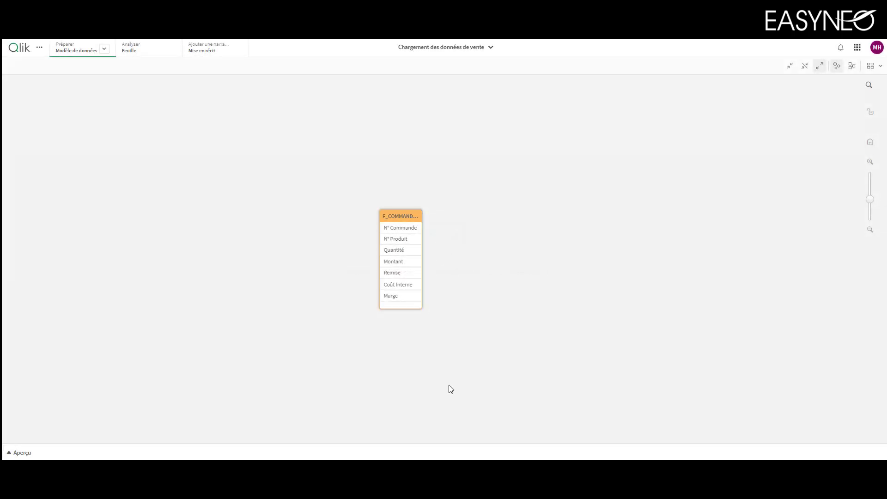
click(455, 455)
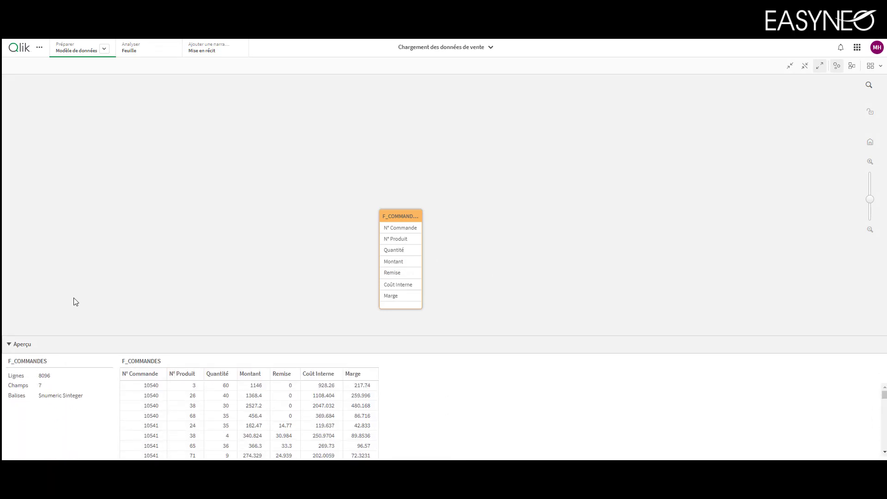
Return to the load script and add "trace $(vFichier);" on its own line above the F_COMMANDES label
click(104, 49)
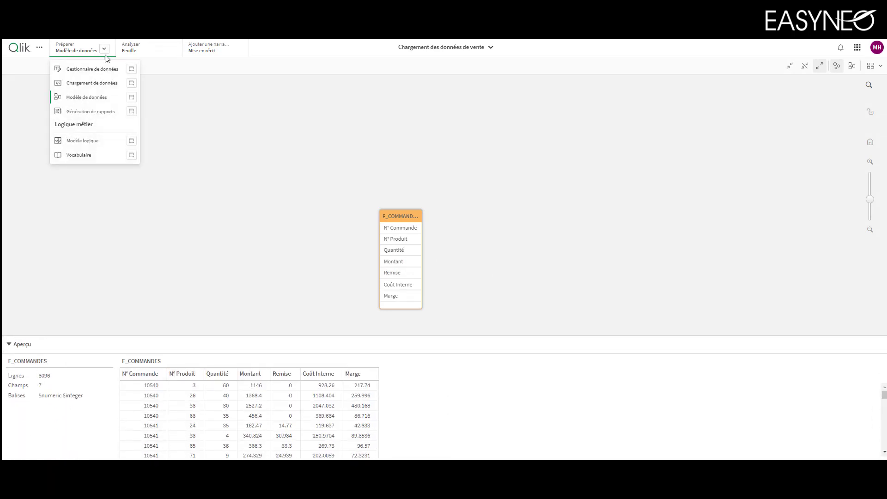
click(109, 82)
click(334, 146)
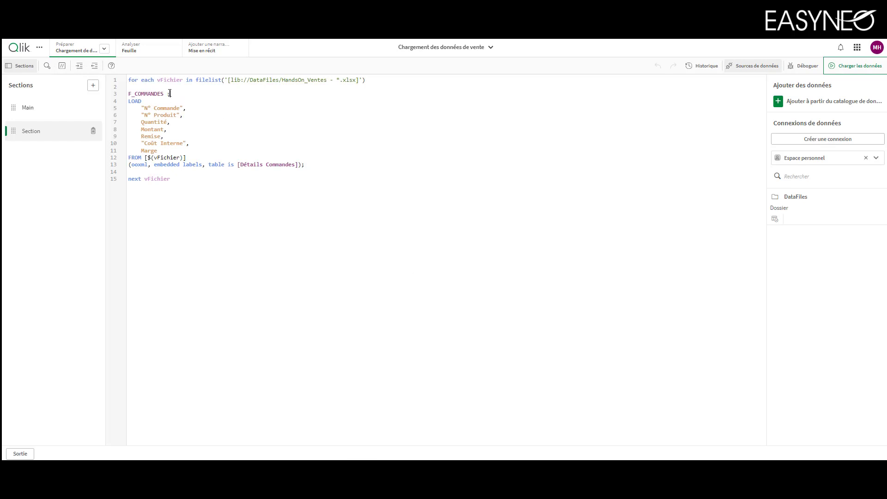
key(Return)
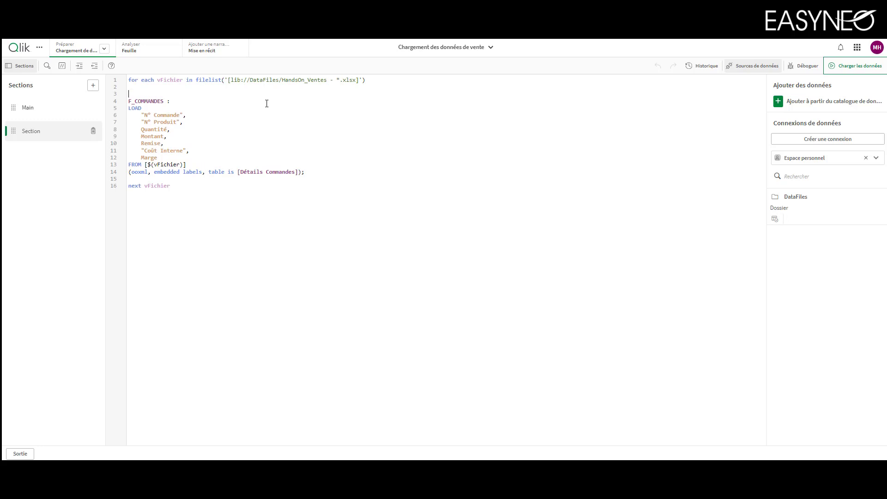
text(trace )
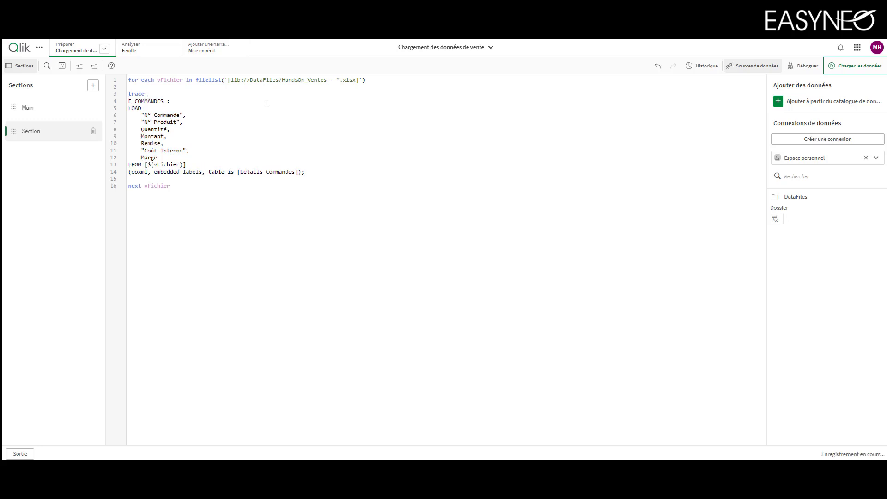
text($(v)
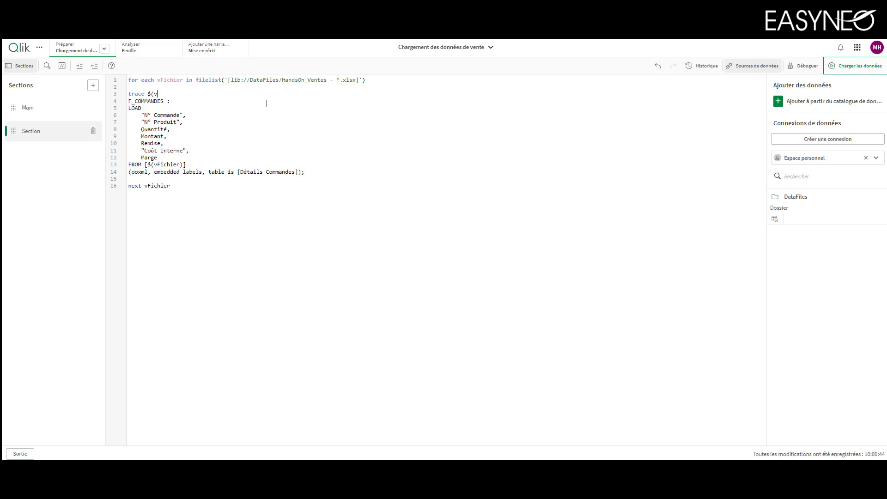
text(Fichier);)
key(Return)
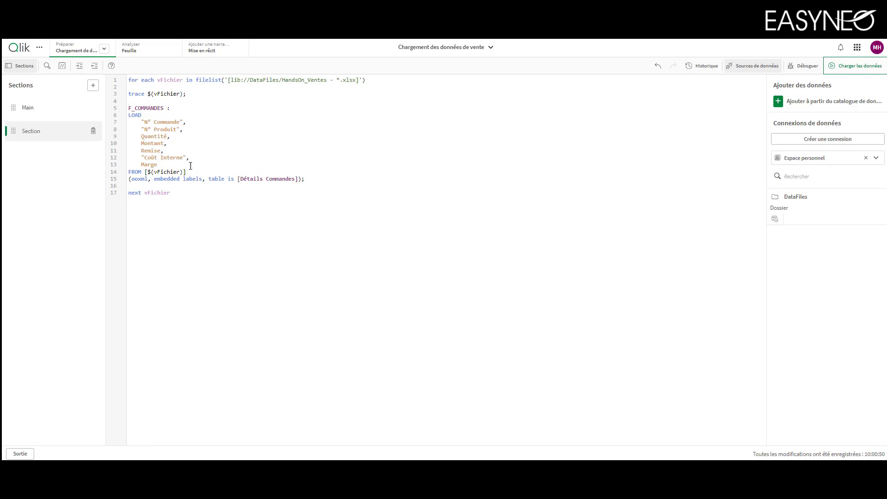
Add the field filename() as "Nom de mon fichier" after Marge in the LOAD statement
key(Return)
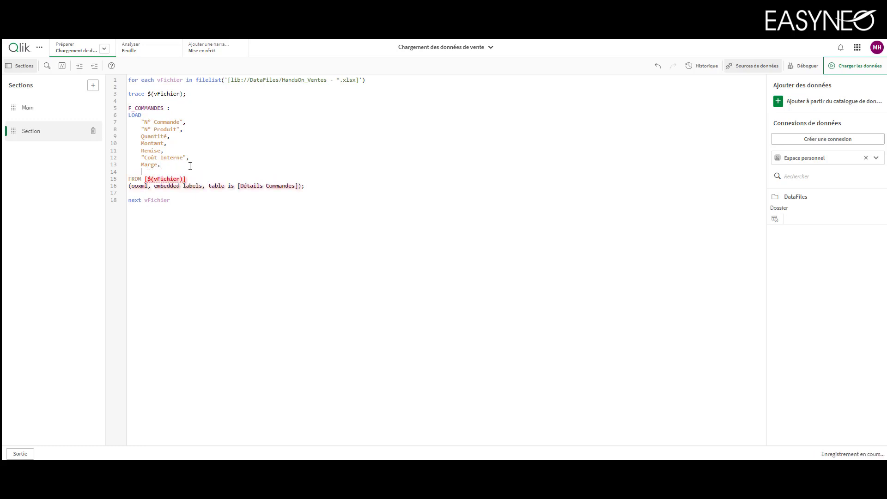
text(file)
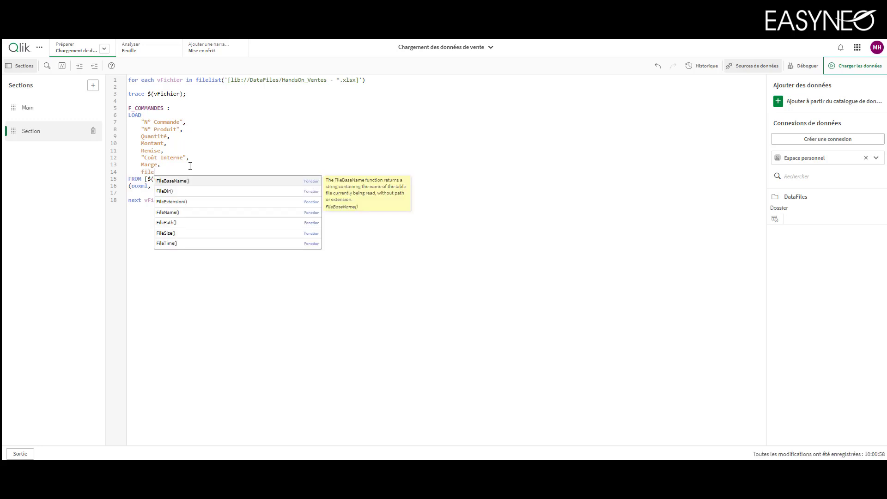
text(name() a)
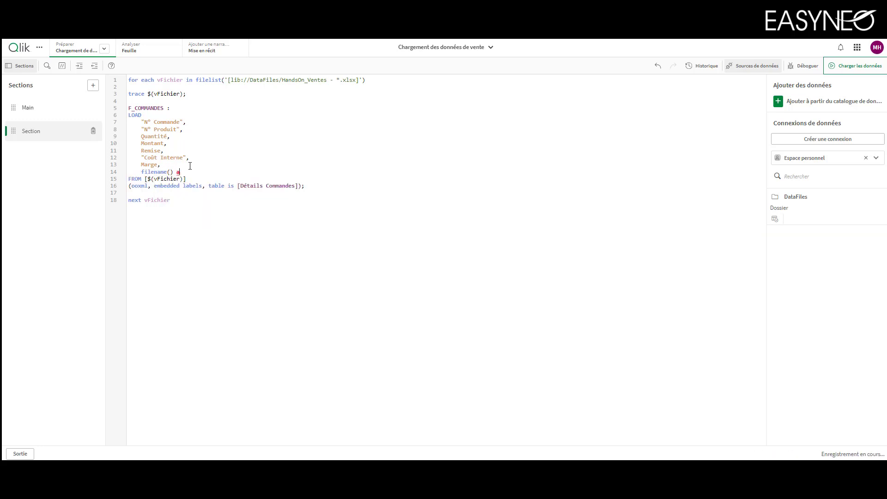
text(s "Nom de mon fichier")
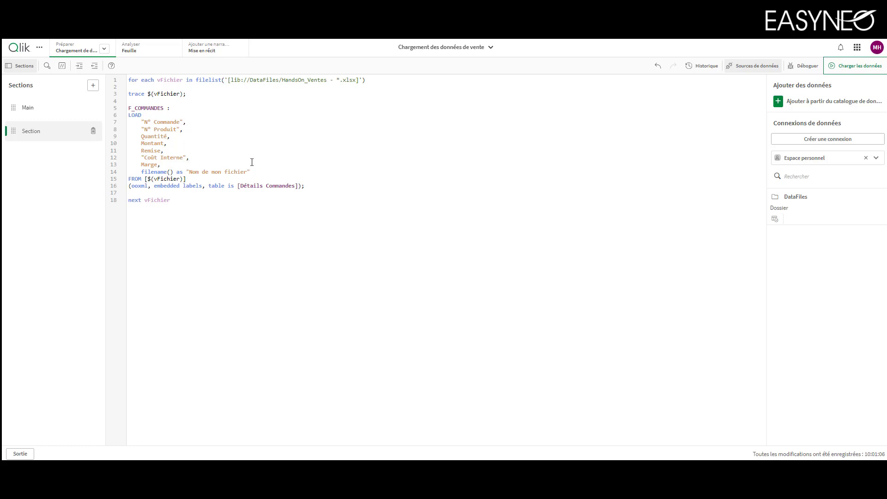
drag(250, 172, 187, 174)
click(258, 170)
Reload the data with the trace statement and file name field included
click(849, 67)
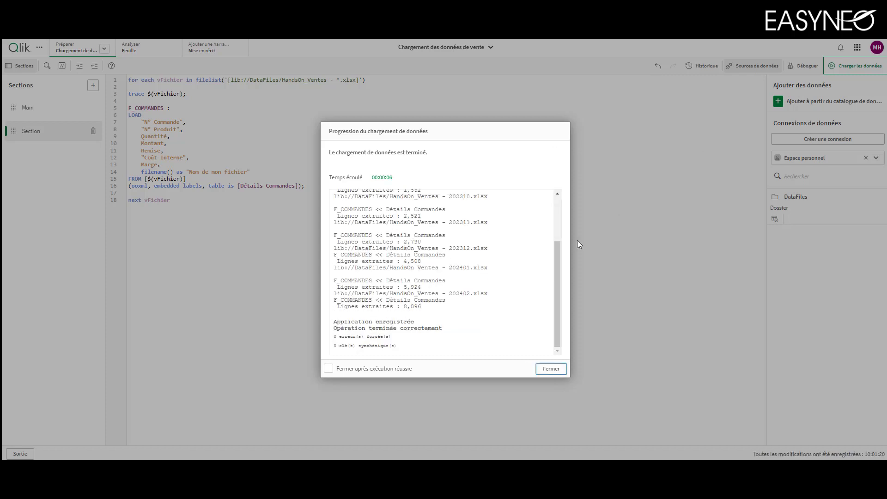
Review the traced file paths and extracted line counts per file in the load progress log, and close it
drag(559, 262, 553, 202)
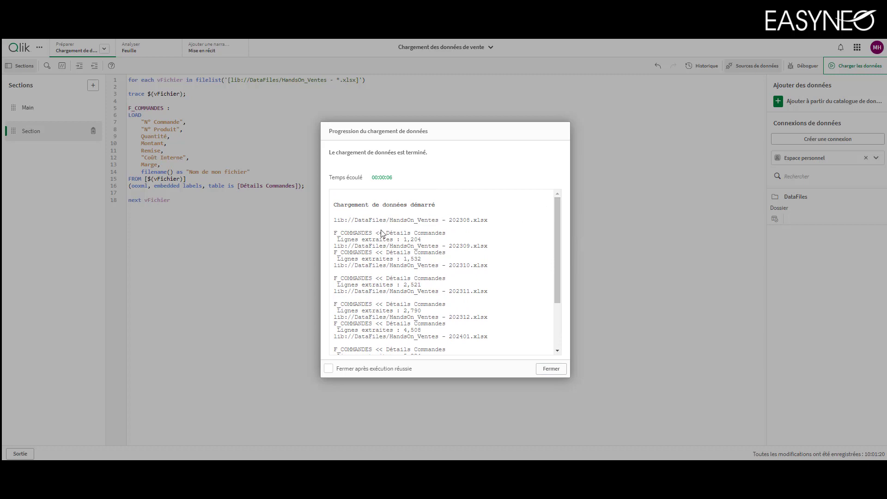
double_click(413, 240)
double_click(466, 246)
double_click(418, 258)
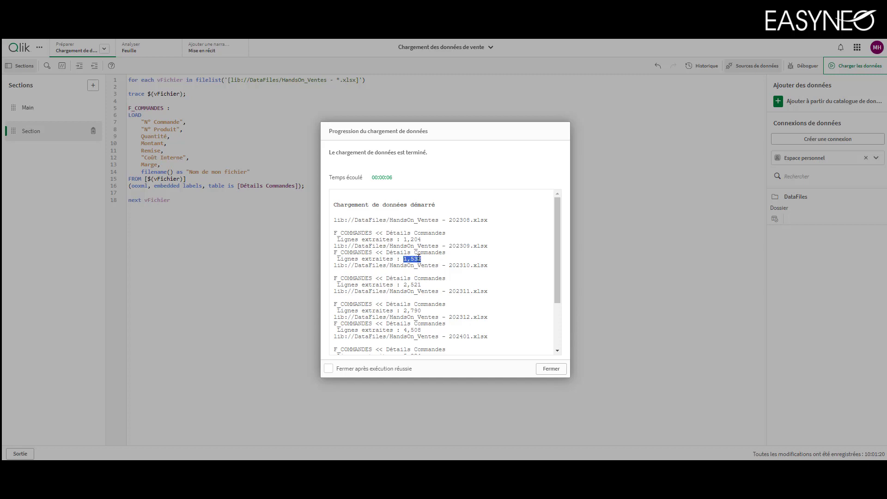
double_click(459, 266)
double_click(422, 285)
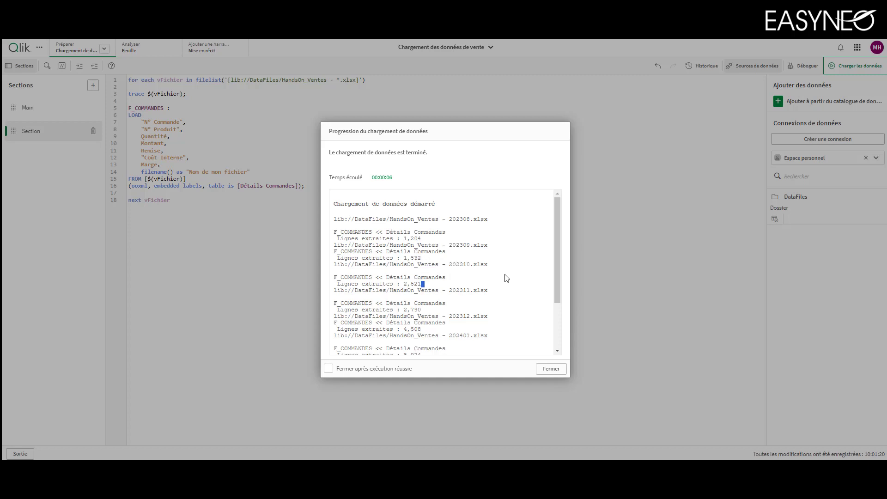
scroll(505, 277, down, 5)
click(550, 369)
Add a filter pane with the dimension "Nom de mon fichier" to the analysis sheet, and return to the load script
click(139, 55)
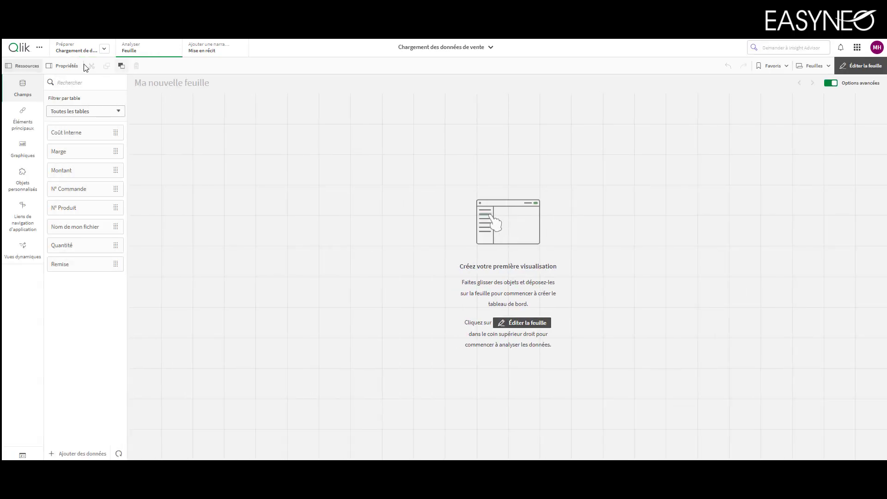
click(23, 148)
scroll(74, 422, down, 2)
drag(73, 447, 259, 183)
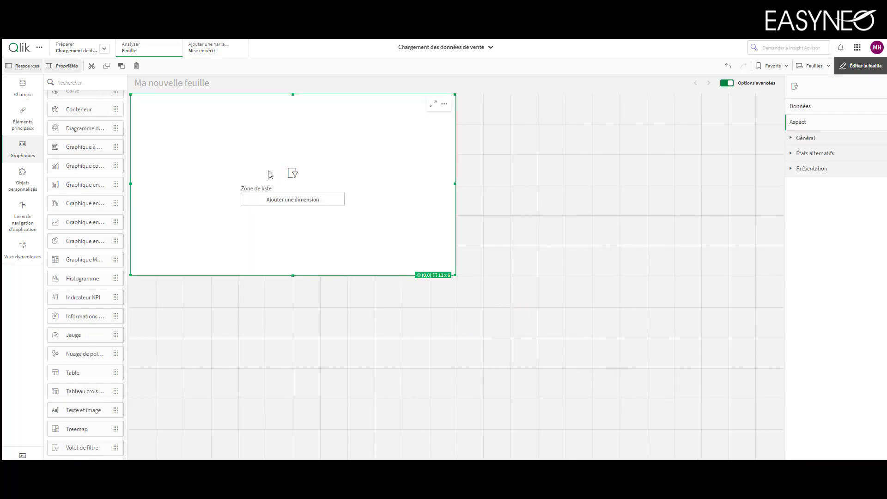
click(291, 198)
click(398, 261)
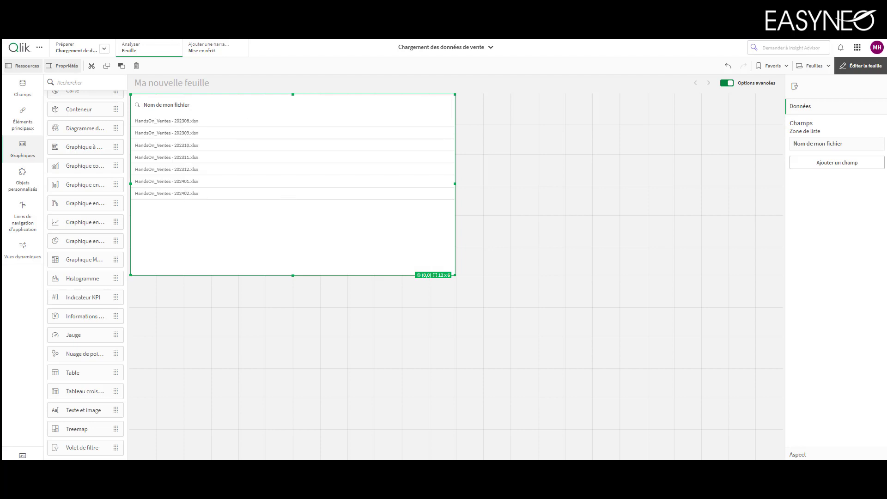
click(87, 51)
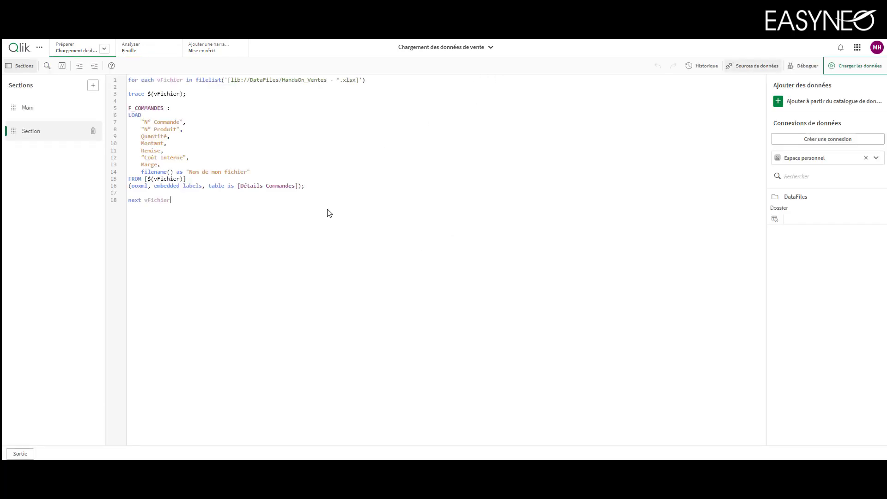